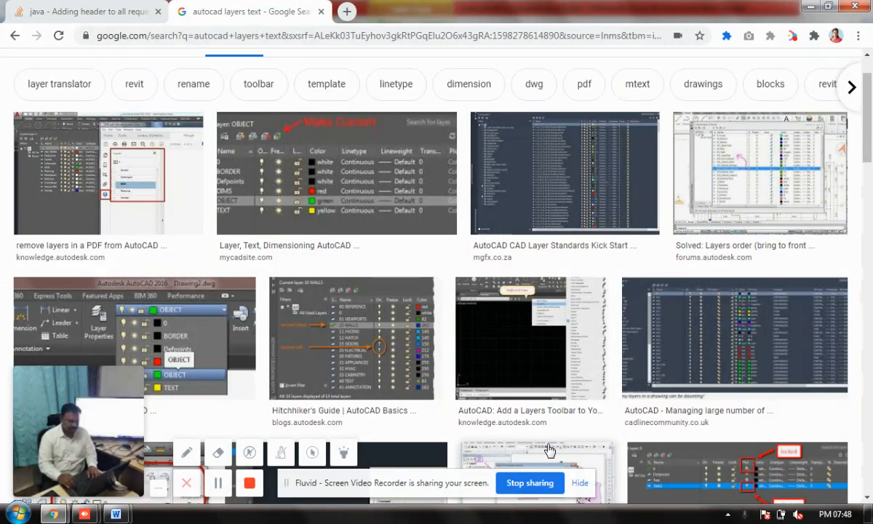
# Step: Open the autocad 08 document in Word and read its layer, text, dimension and scale command table through to the Layer Properties Manager section
pyautogui.moveTo(123, 514)
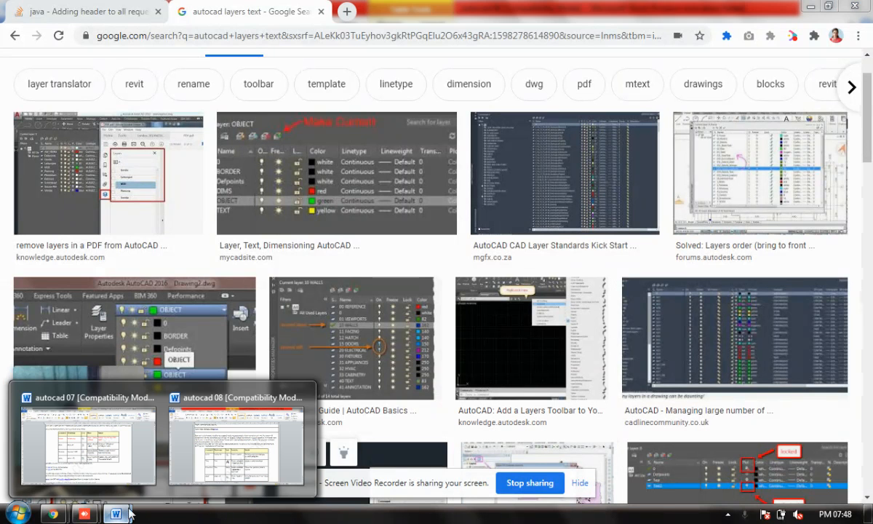
pyautogui.click(262, 450)
pyautogui.scroll(-1, 364, 334)
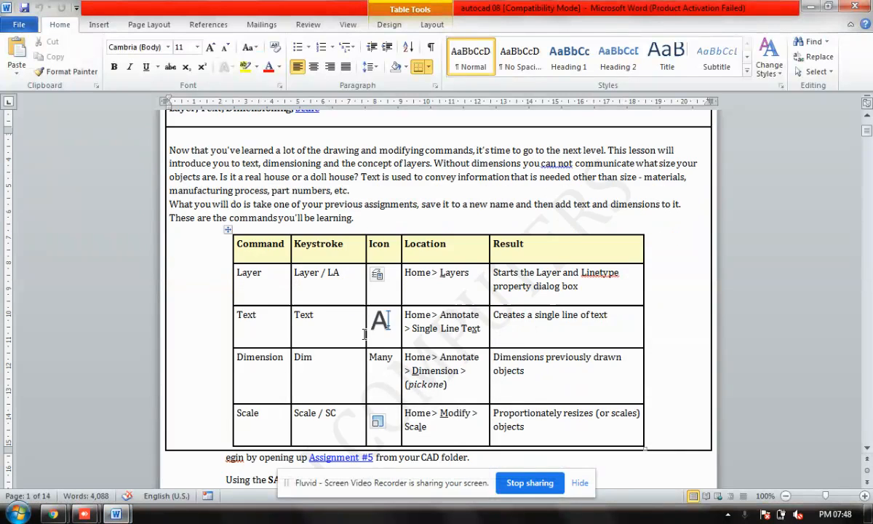
pyautogui.scroll(-2, 363, 334)
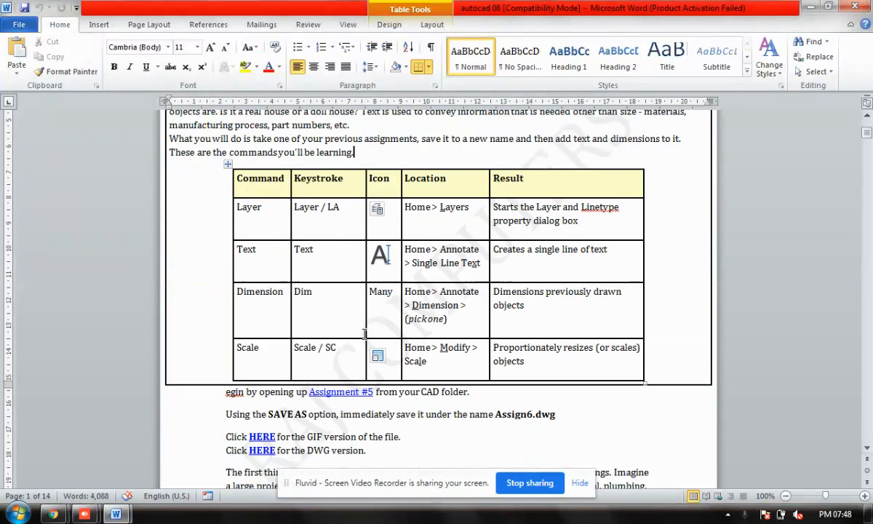
pyautogui.click(248, 207)
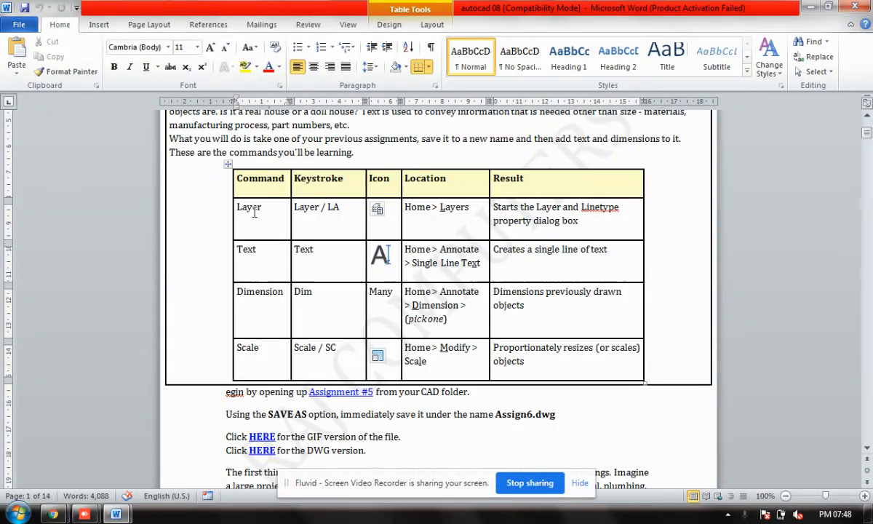
pyautogui.moveTo(343, 208); pyautogui.dragTo(325, 211)
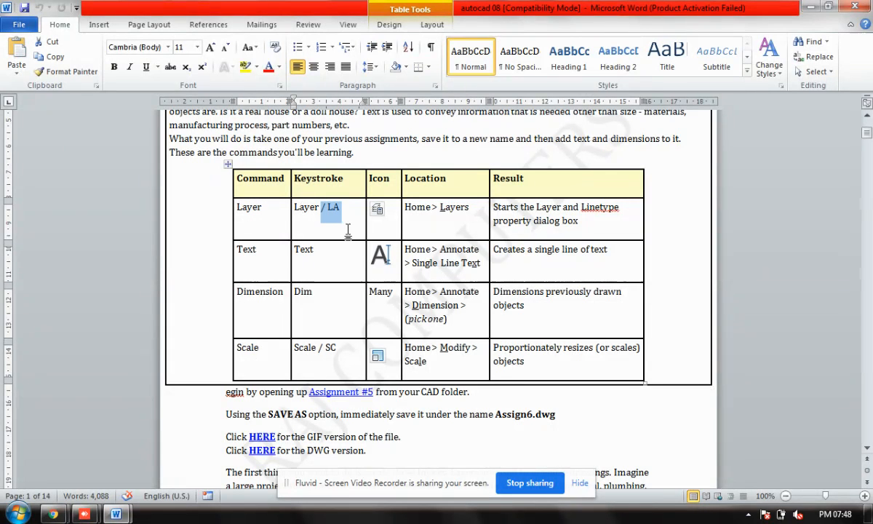
pyautogui.click(347, 229)
pyautogui.click(473, 207)
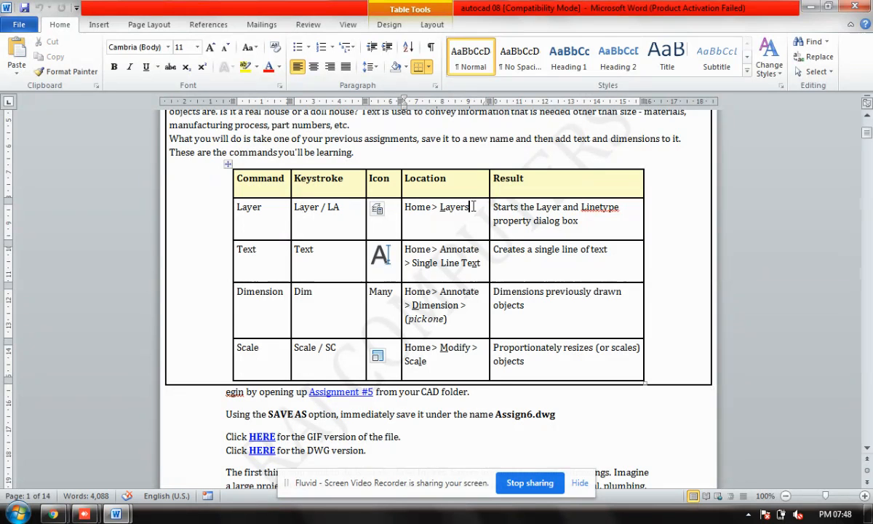
pyautogui.click(287, 256)
pyautogui.scroll(-15, 379, 363)
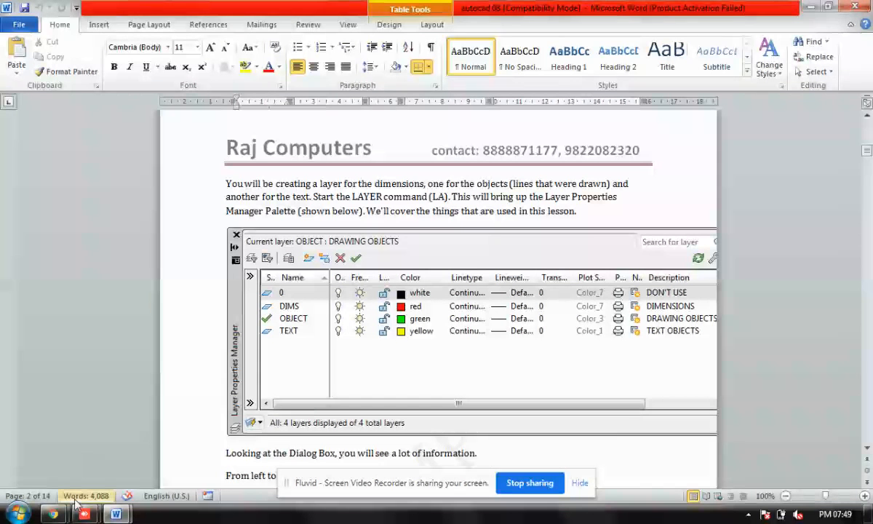
# Step: Switch from the Word document to the AnyDesk remote session with the AutoCAD drawing Drawing3
pyautogui.moveTo(82, 515)
pyautogui.moveTo(80, 480)
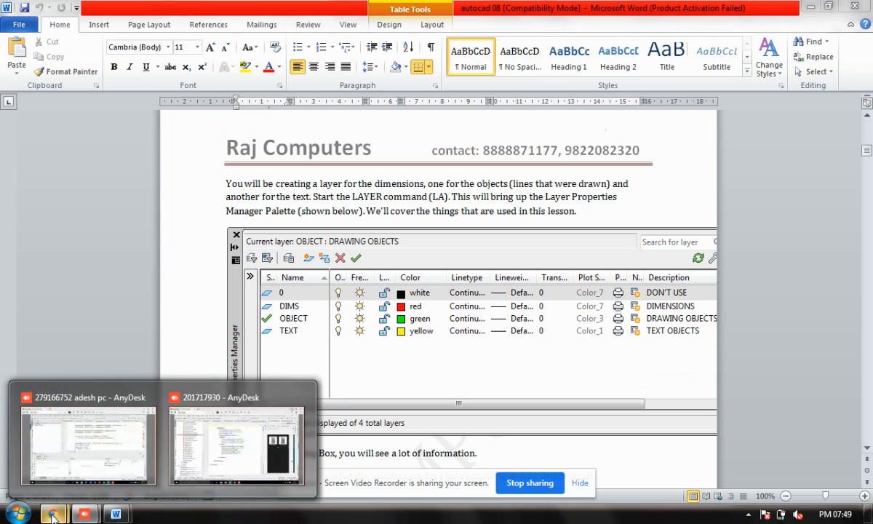
pyautogui.moveTo(53, 514)
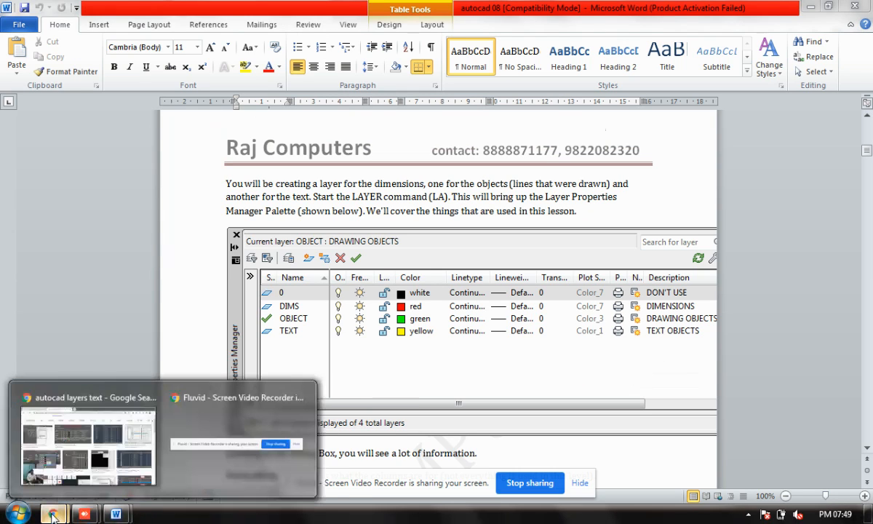
pyautogui.moveTo(225, 481)
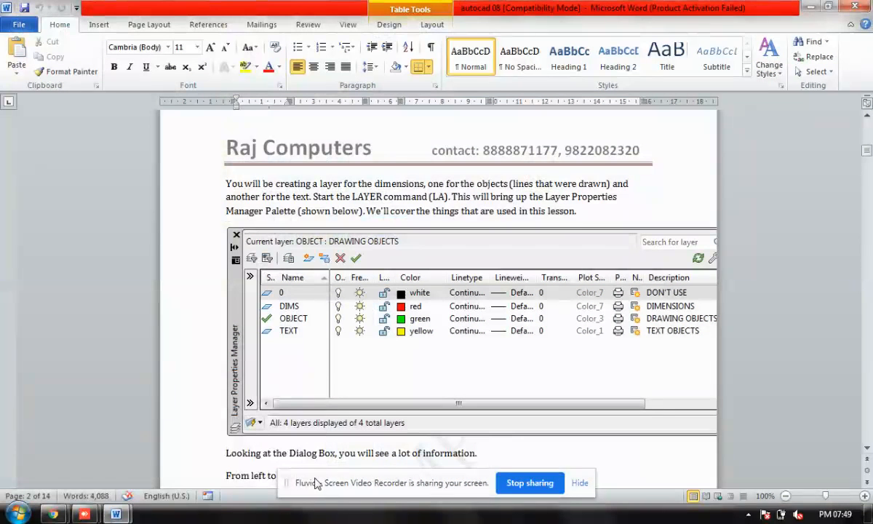
pyautogui.click(102, 440)
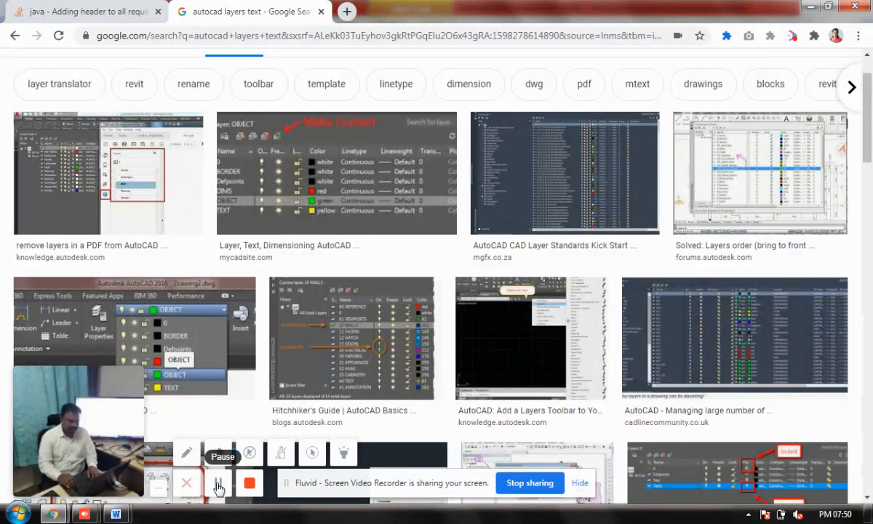
pyautogui.click(371, 474)
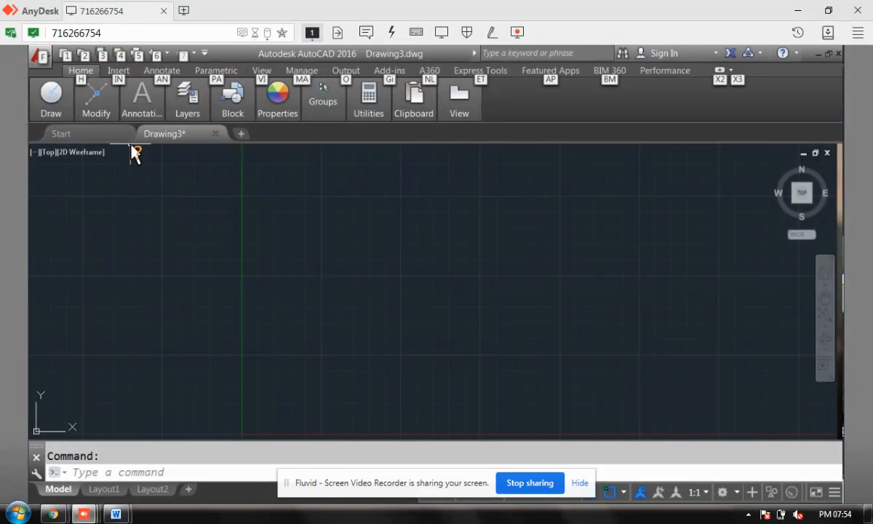
# Step: Draw a circle freehand in the upper part of the drawing, just beside the green Y axis line
pyautogui.click(51, 98)
pyautogui.click(114, 140)
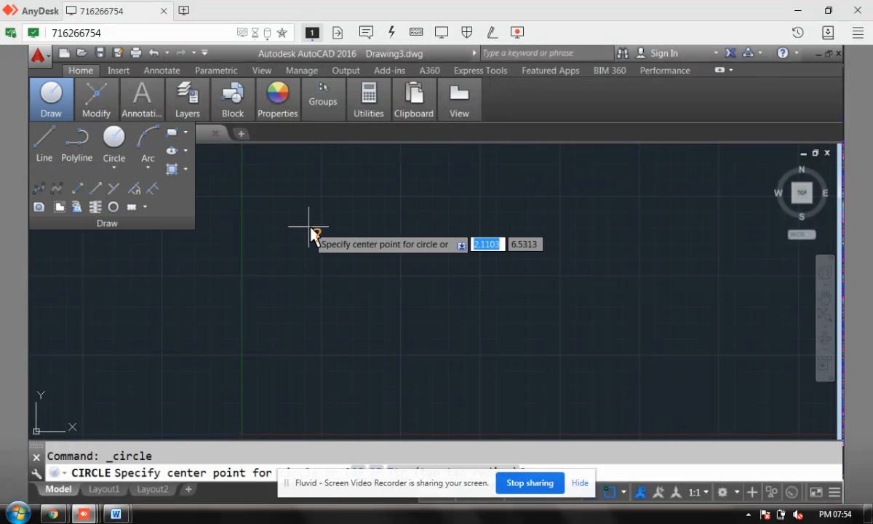
pyautogui.click(303, 217)
pyautogui.click(354, 238)
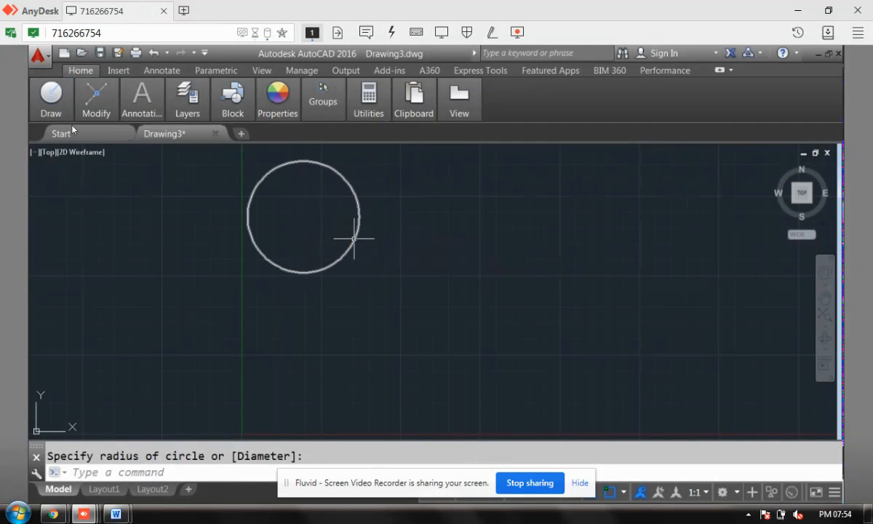
# Step: Draw a wide horizontal rectangle by two opposite corners beside the circle, starting level with the circle's centre
pyautogui.click(55, 103)
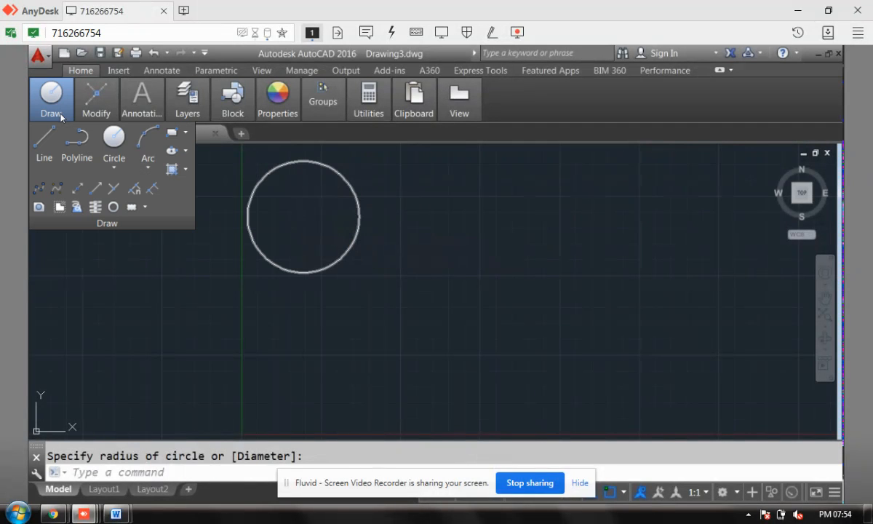
pyautogui.click(172, 133)
pyautogui.click(422, 216)
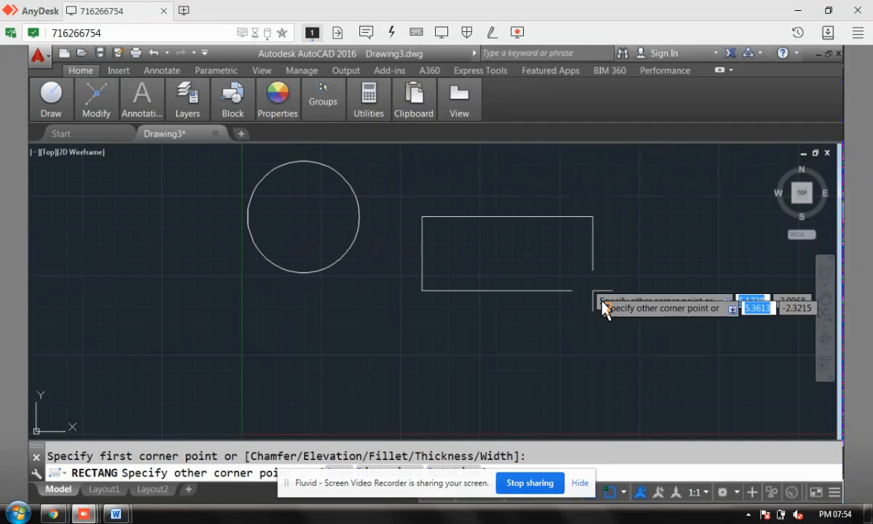
pyautogui.click(657, 299)
# Step: Draw a three-point arc bulging to the right, below the gap between the circle and the rectangle
pyautogui.click(50, 109)
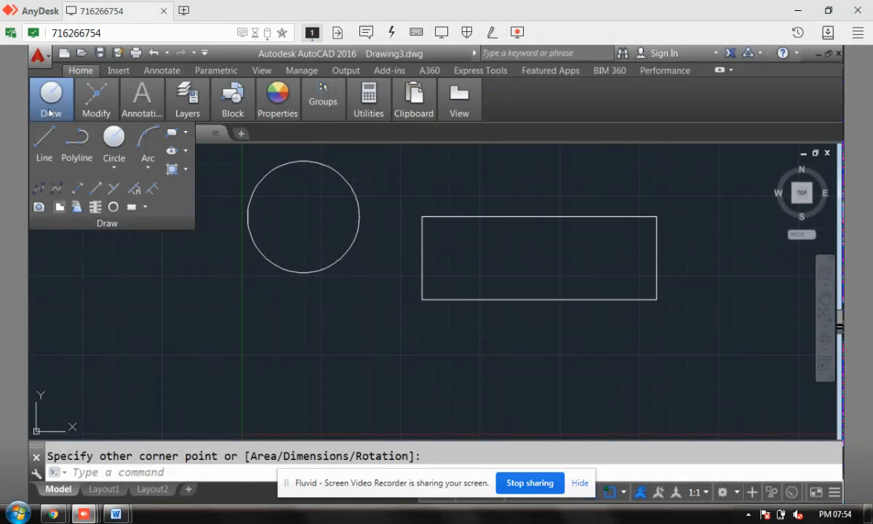
pyautogui.click(147, 142)
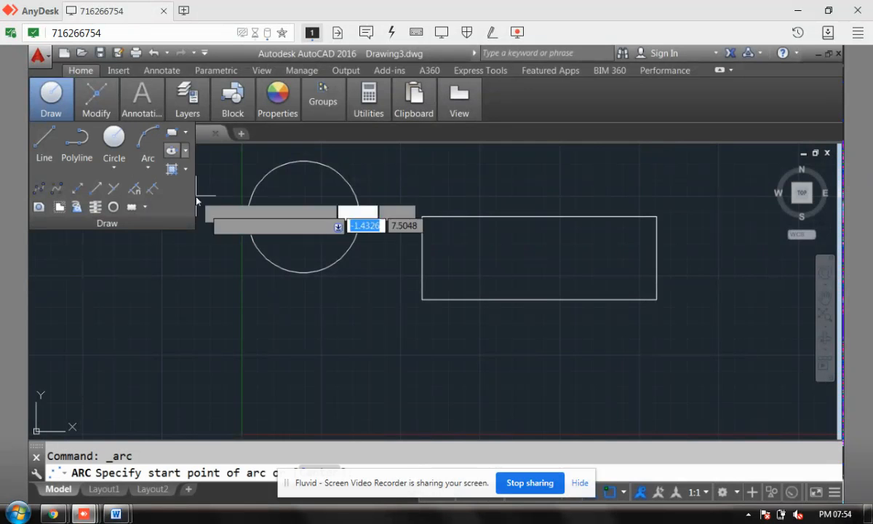
pyautogui.click(356, 383)
pyautogui.click(424, 341)
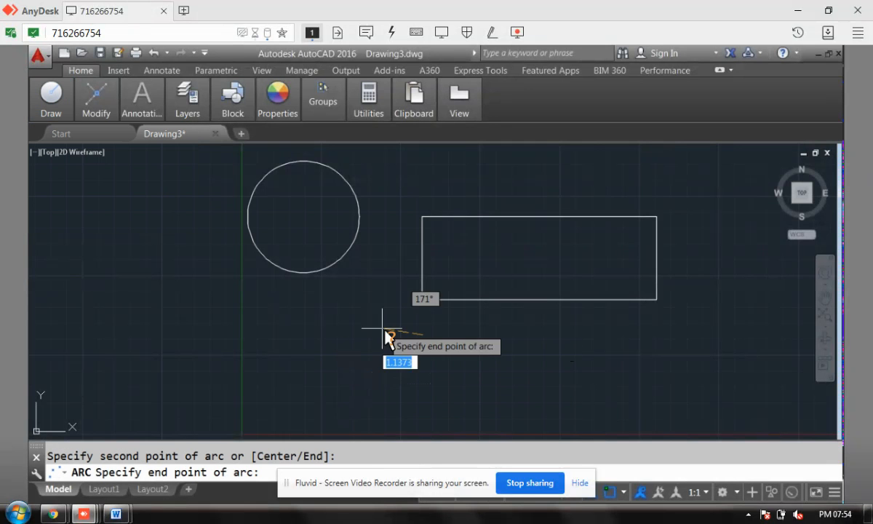
pyautogui.click(391, 335)
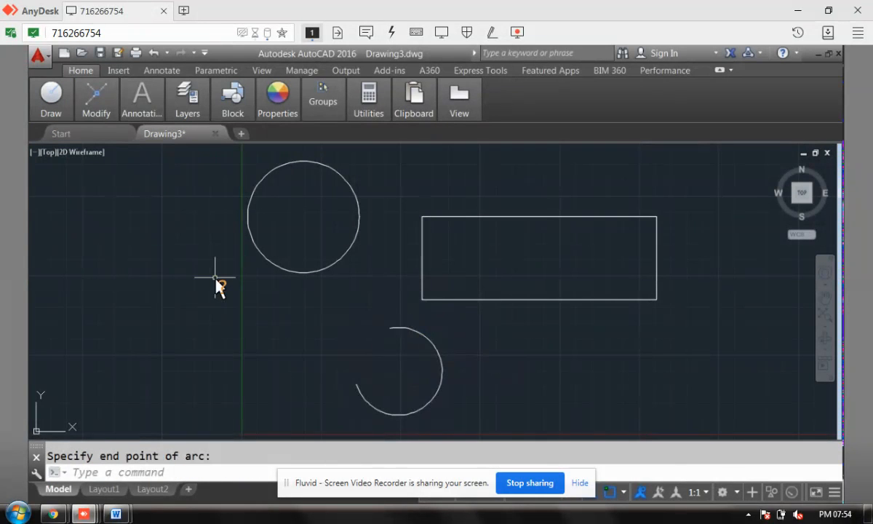
# Step: Draw a line from the circle's centre to the rectangle's lower-right corner
pyautogui.click(43, 109)
pyautogui.click(44, 142)
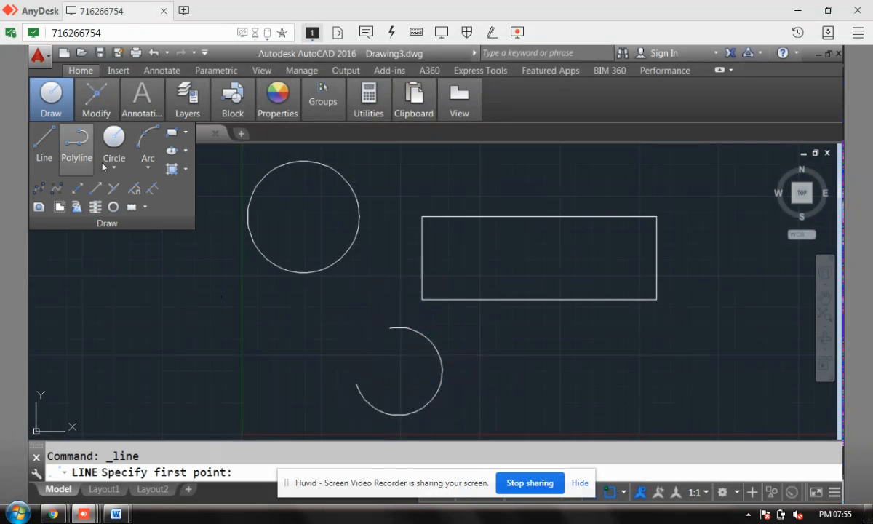
pyautogui.click(304, 216)
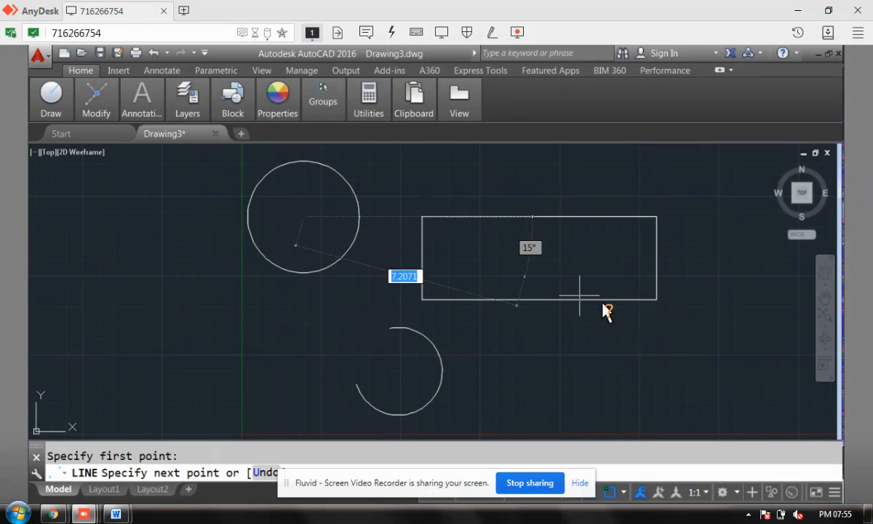
pyautogui.click(657, 299)
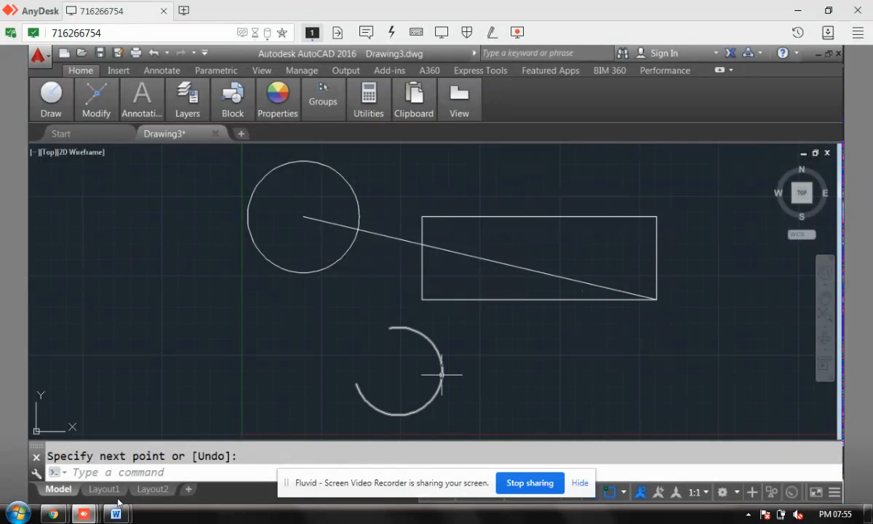
# Step: Consult the layer creation section of the autocad 08 document in Word and return to the AutoCAD session in AnyDesk
pyautogui.moveTo(116, 513)
pyautogui.click(291, 453)
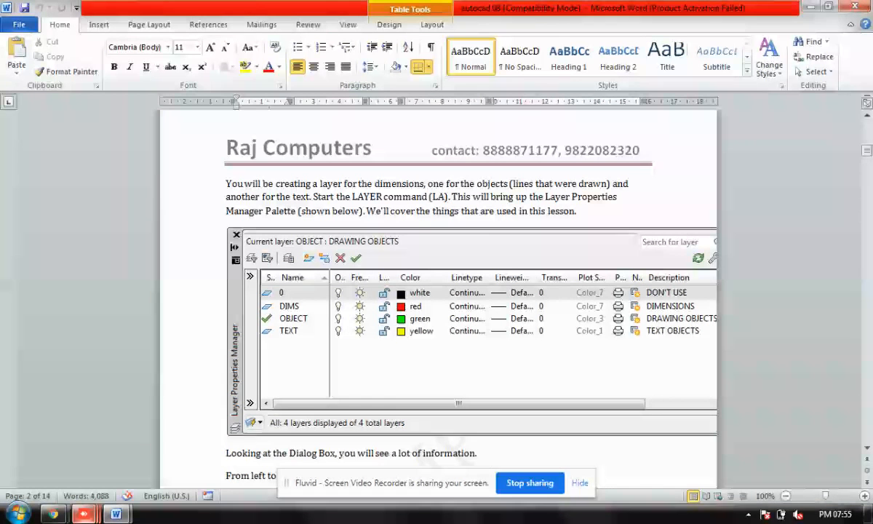
pyautogui.moveTo(87, 515)
pyautogui.click(382, 441)
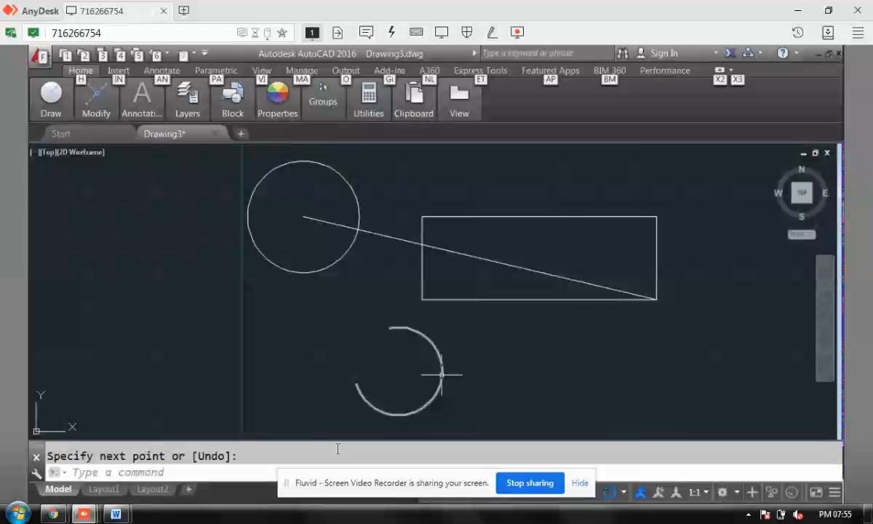
# Step: View the drawing's existing layers in the Layer Properties Manager and close it
pyautogui.click(80, 74)
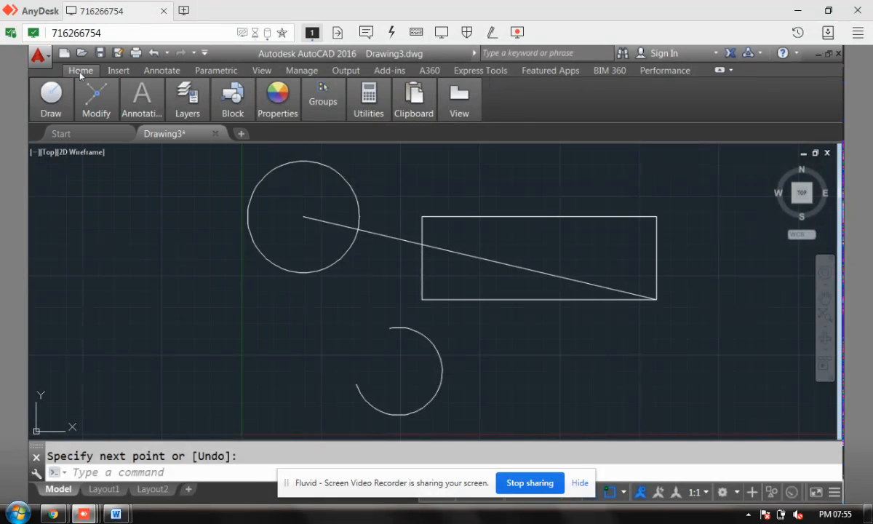
pyautogui.moveTo(194, 111)
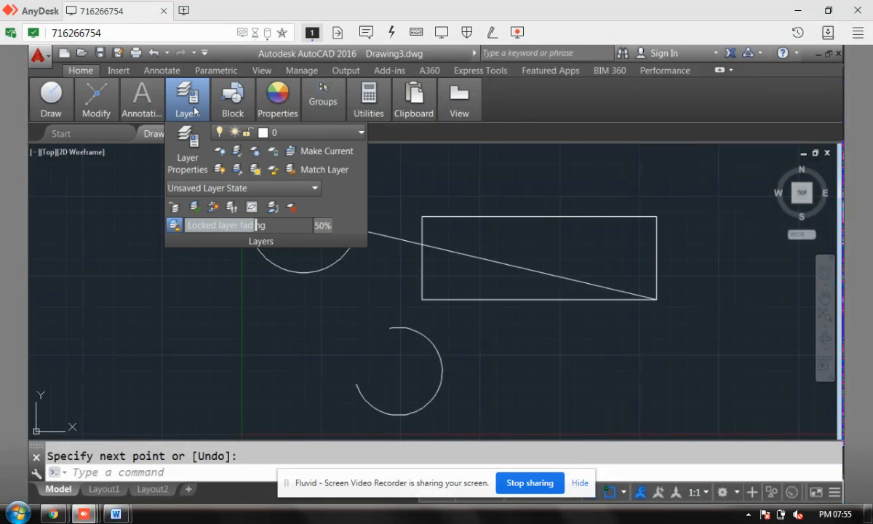
pyautogui.click(189, 154)
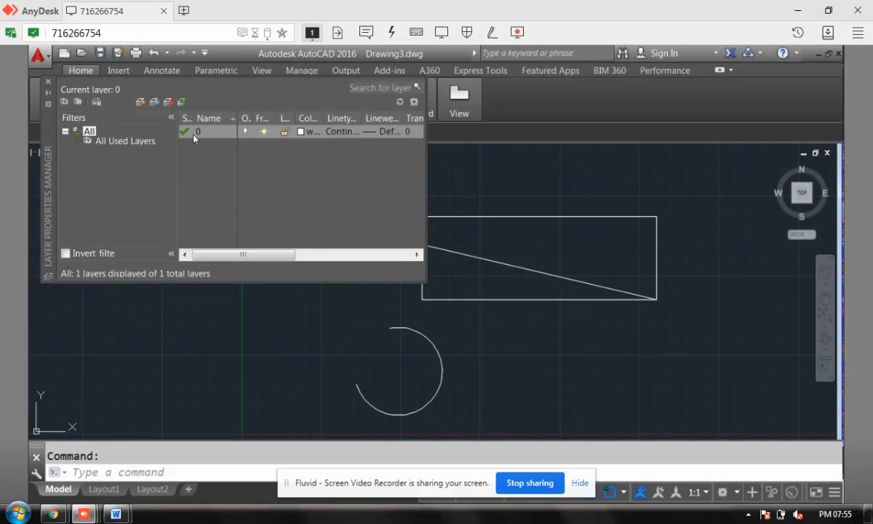
pyautogui.click(47, 85)
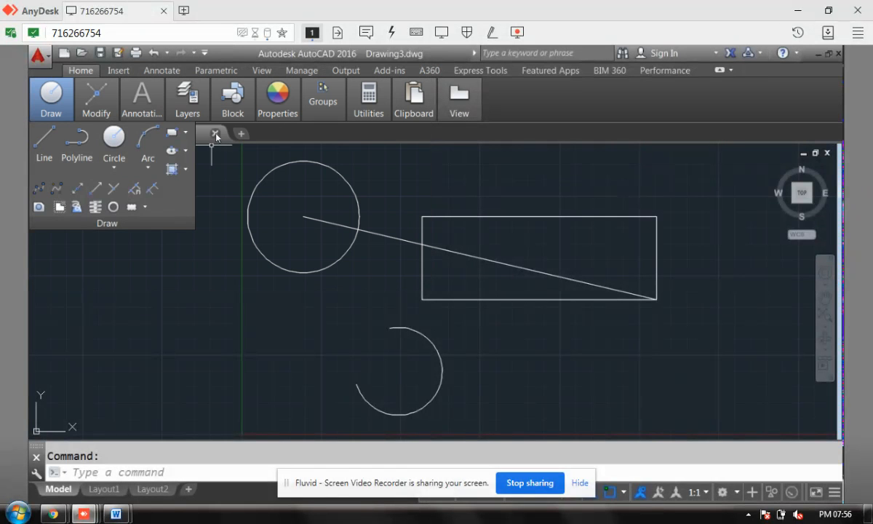
# Step: Open the Layer Properties Manager, consult the sample layer table in Word's autocad 08 document, and return to the AutoCAD session in AnyDesk
pyautogui.moveTo(192, 109)
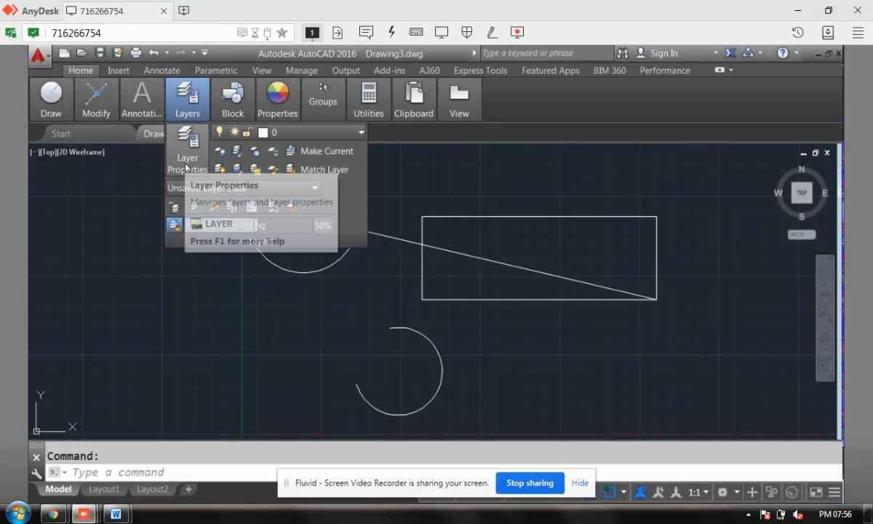
pyautogui.click(185, 166)
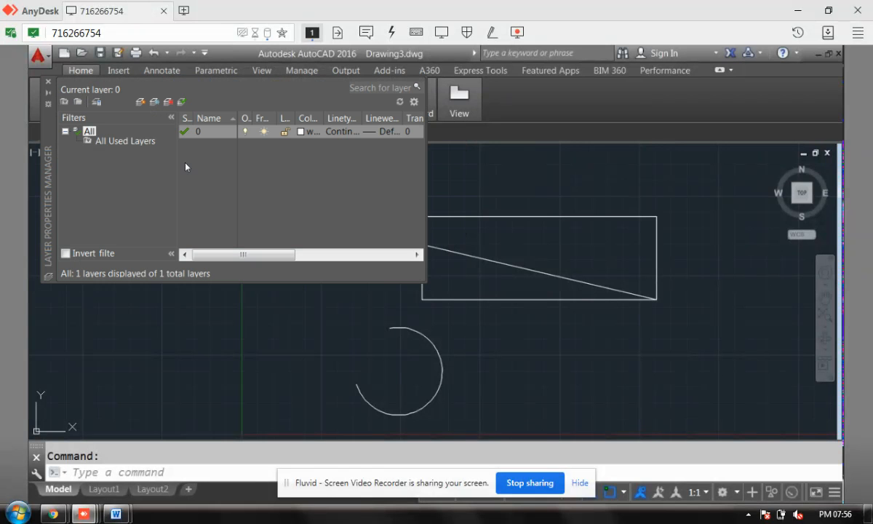
pyautogui.moveTo(120, 514)
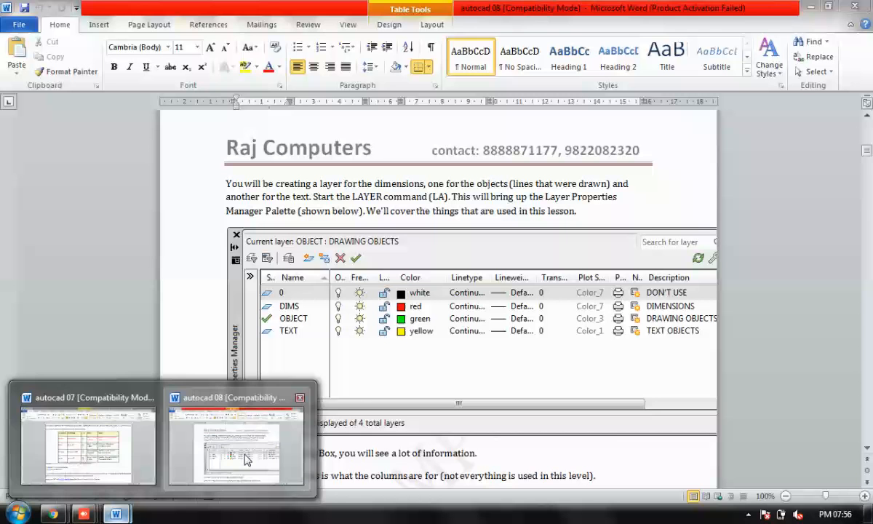
pyautogui.click(290, 432)
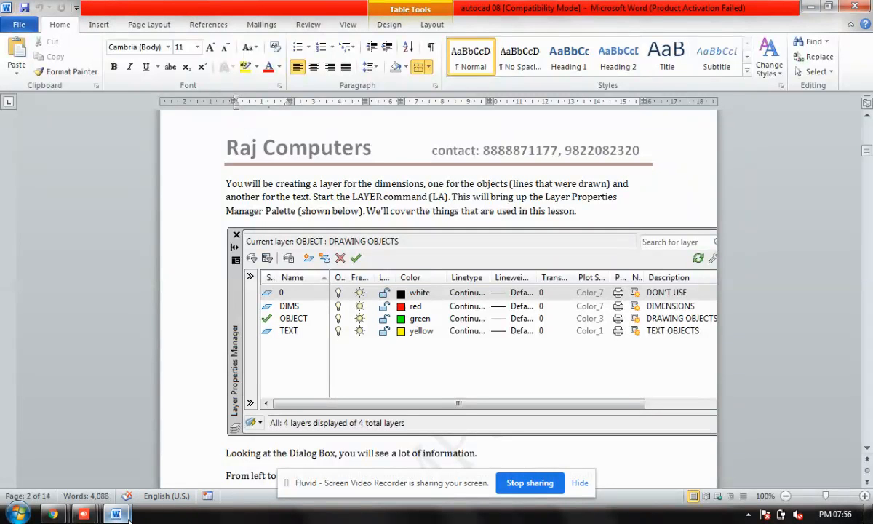
pyautogui.moveTo(84, 513)
pyautogui.click(384, 445)
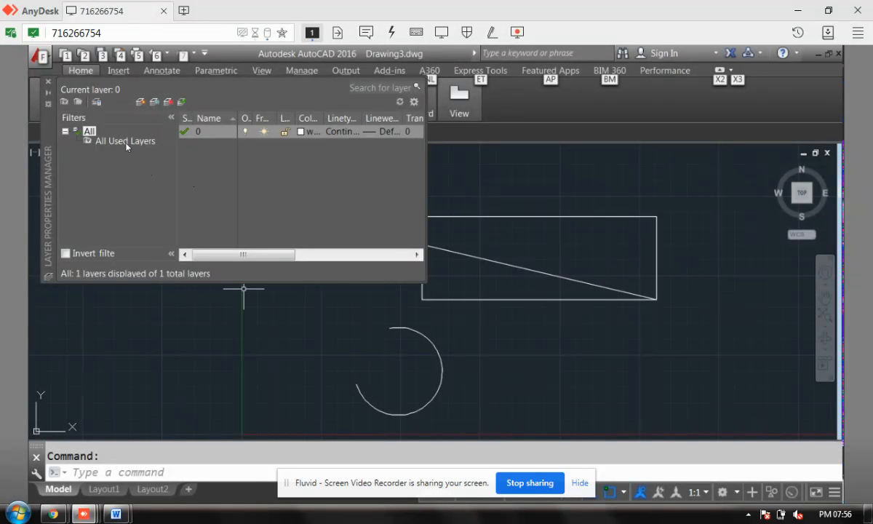
# Step: Create a new layer named dim and set its color to green
pyautogui.click(141, 103)
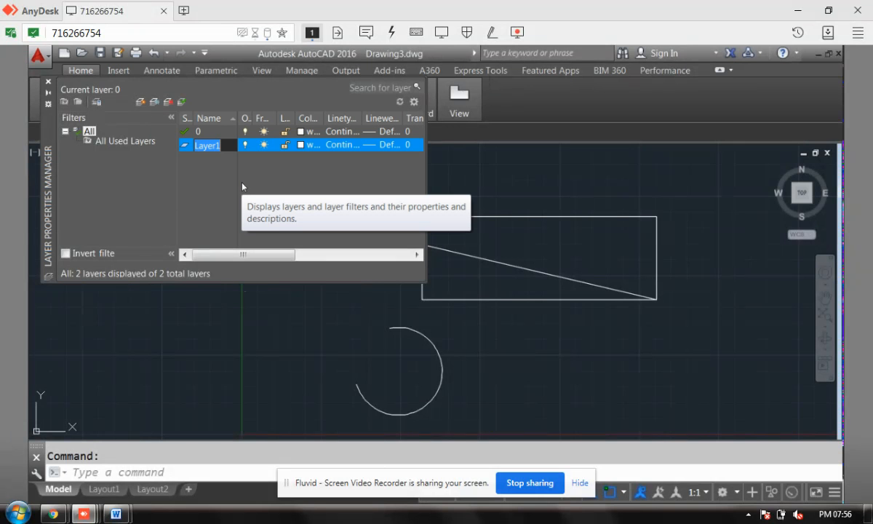
pyautogui.write('dim')
pyautogui.click(303, 145)
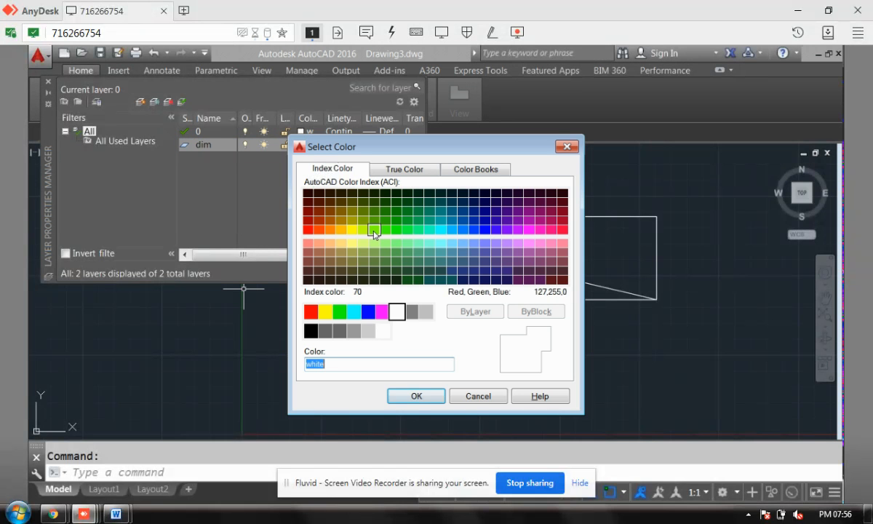
pyautogui.click(339, 311)
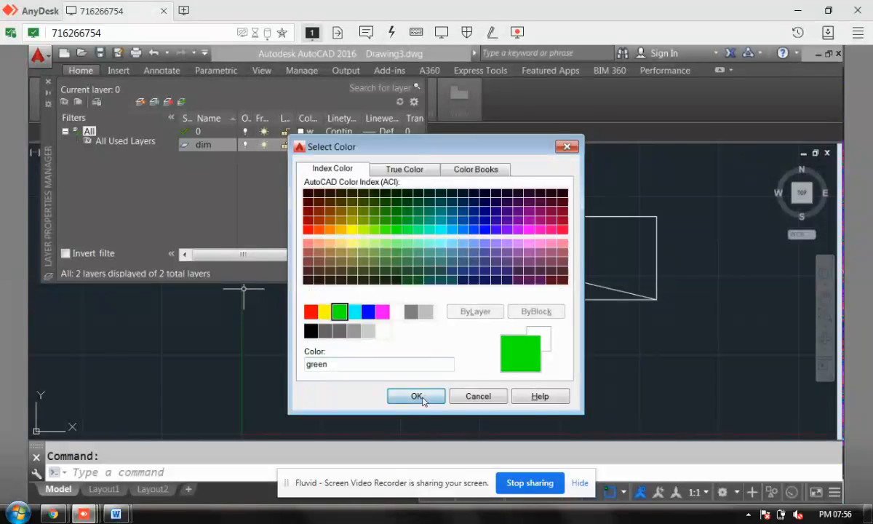
pyautogui.click(416, 395)
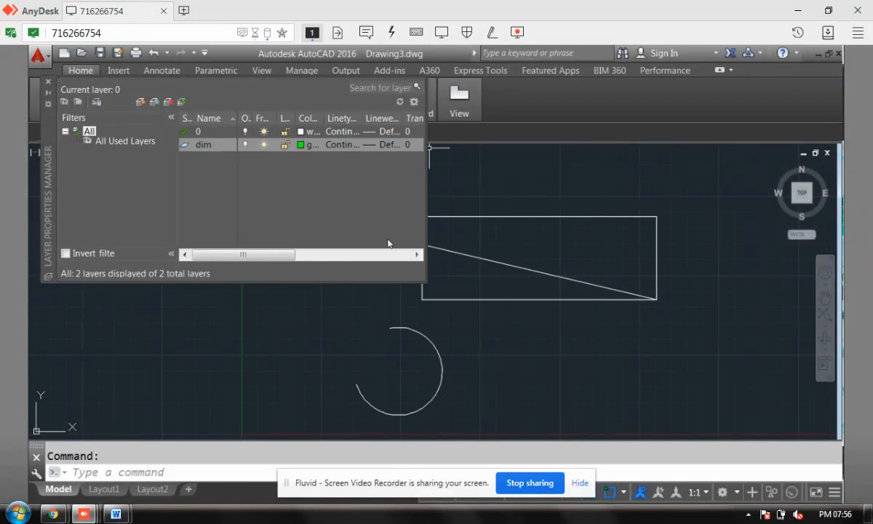
# Step: View the dim layer's description field and make dim the current layer
pyautogui.moveTo(288, 254); pyautogui.dragTo(401, 254)
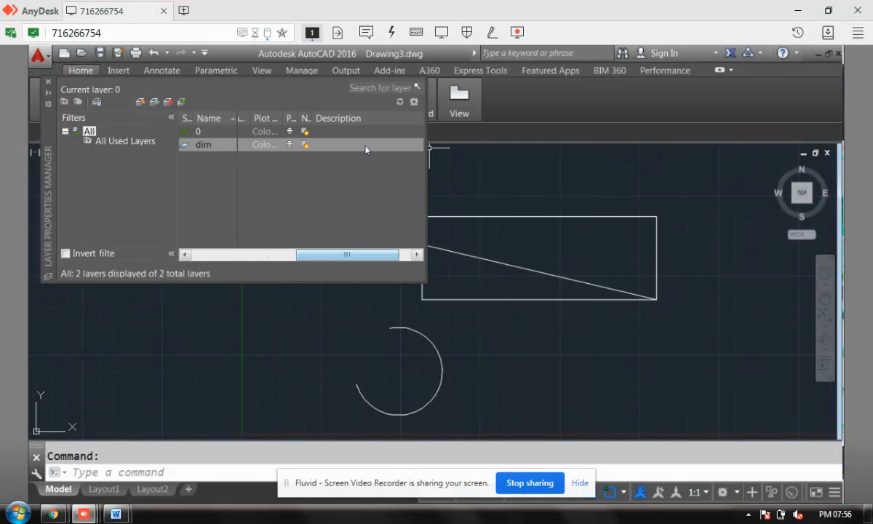
pyautogui.click(363, 146)
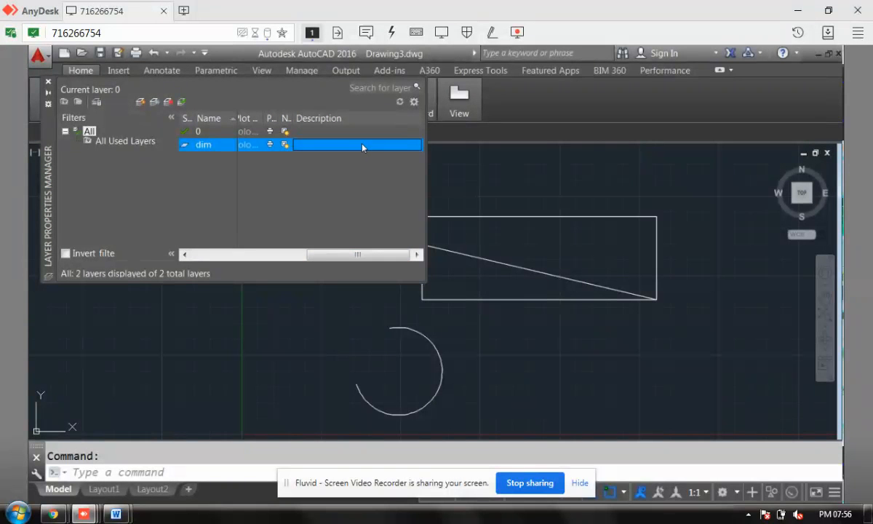
pyautogui.doubleClick(217, 146)
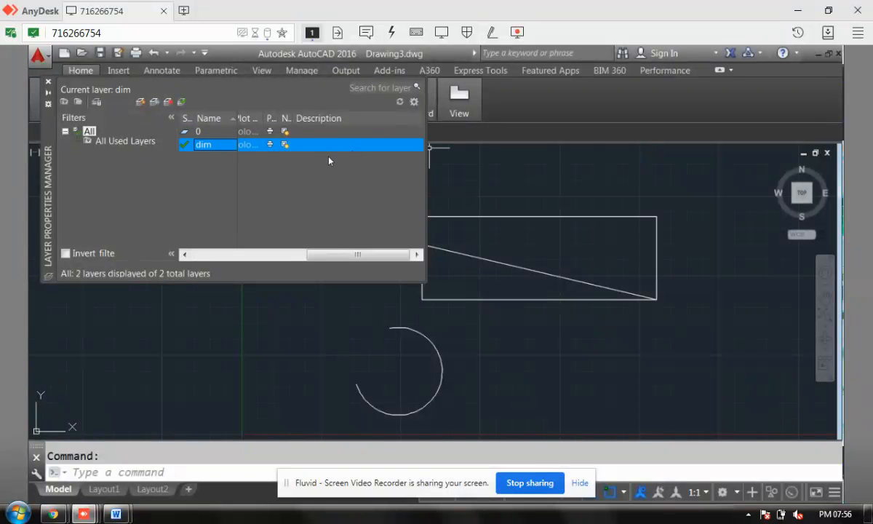
# Step: Create a new layer named text and set its color to yellow
pyautogui.click(139, 104)
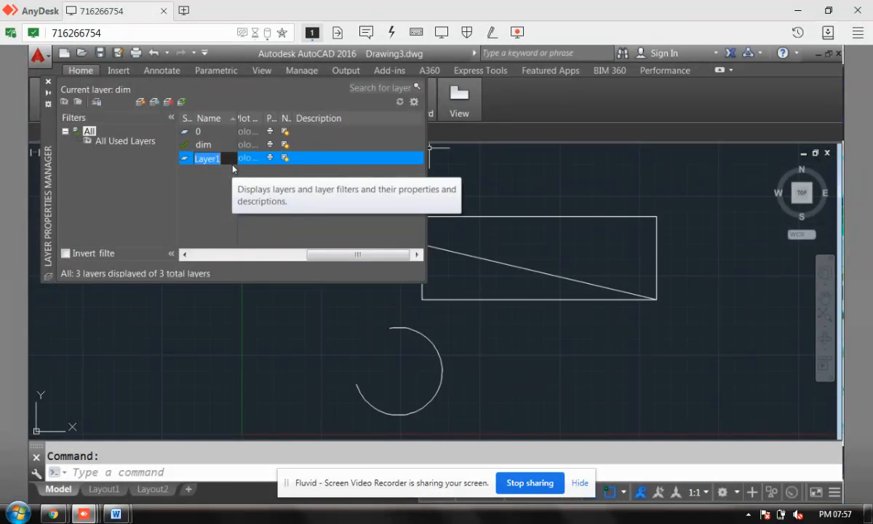
pyautogui.write('tex')
pyautogui.press('Return')
pyautogui.moveTo(342, 258); pyautogui.dragTo(222, 260)
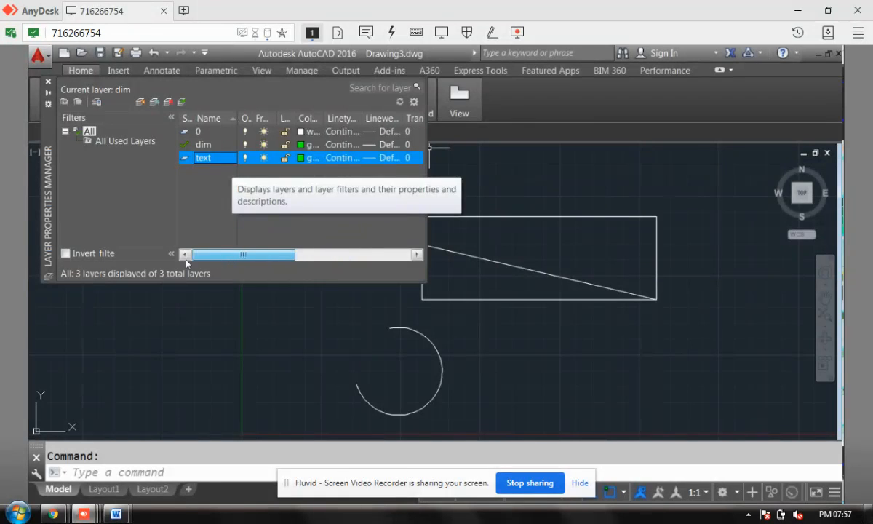
pyautogui.click(301, 158)
pyautogui.click(324, 312)
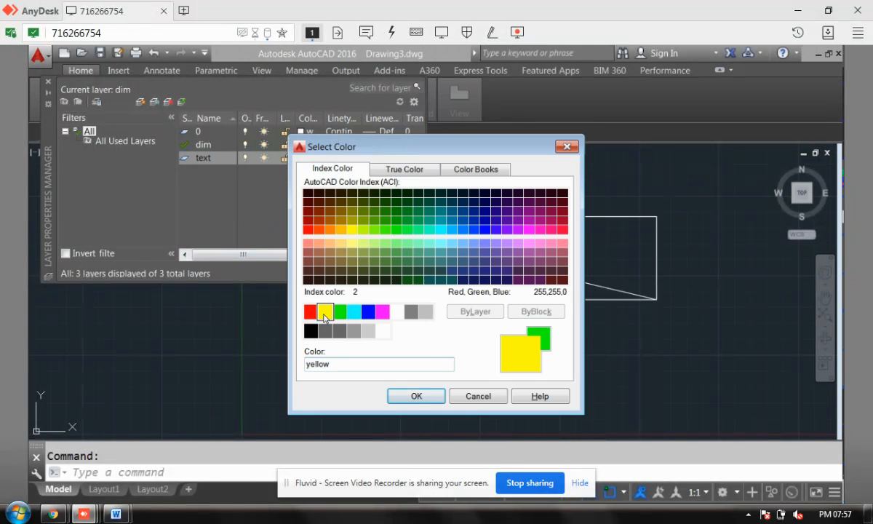
pyautogui.click(416, 396)
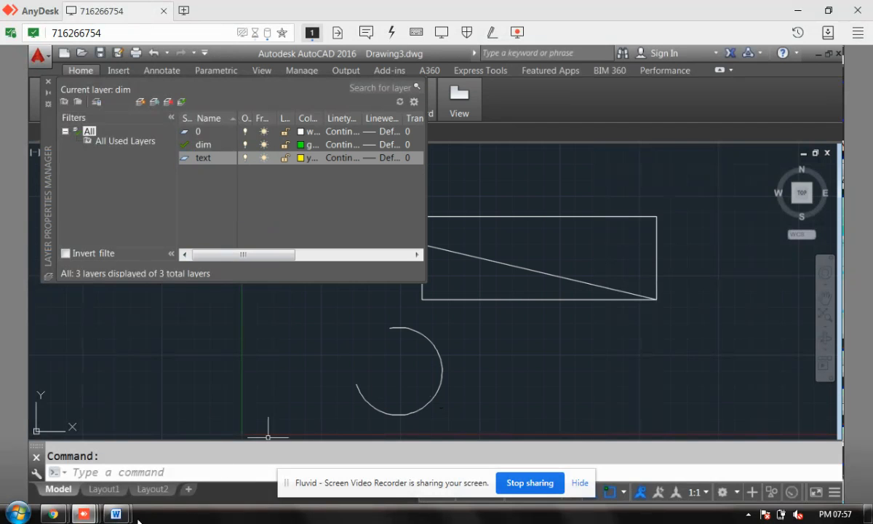
# Step: Compare the dim and text layers in the AnyDesk session with the sample layer table in Word's autocad 08 document
pyautogui.moveTo(116, 514)
pyautogui.click(222, 452)
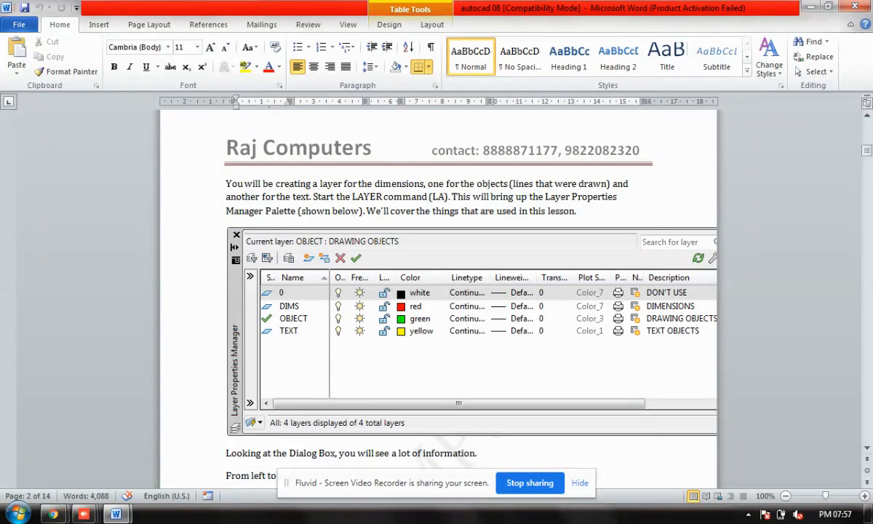
pyautogui.moveTo(115, 514)
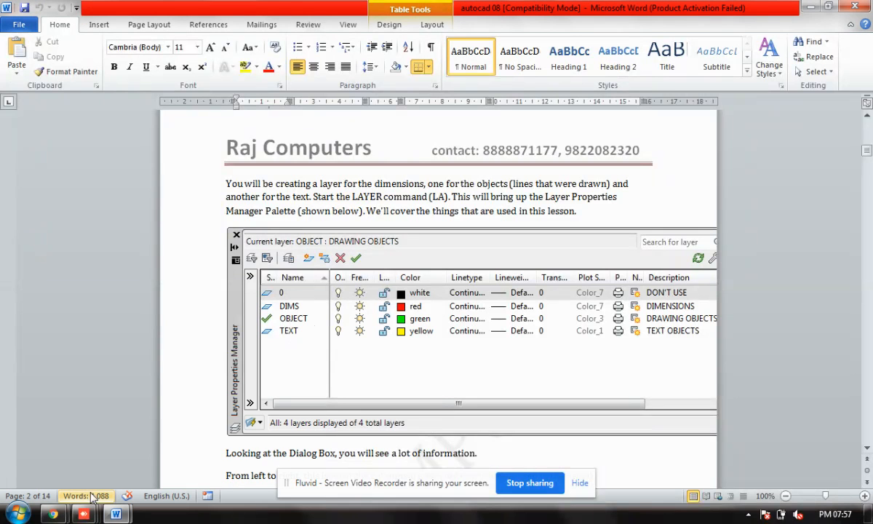
pyautogui.moveTo(85, 516)
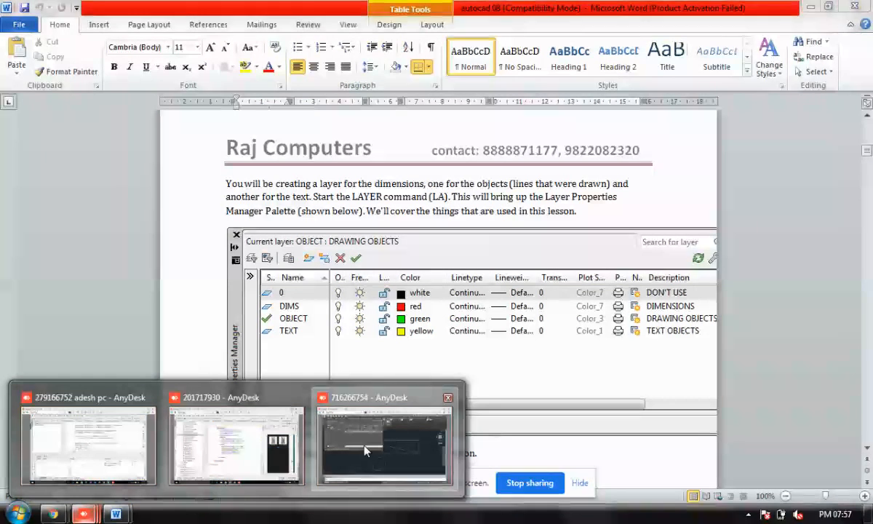
pyautogui.click(384, 440)
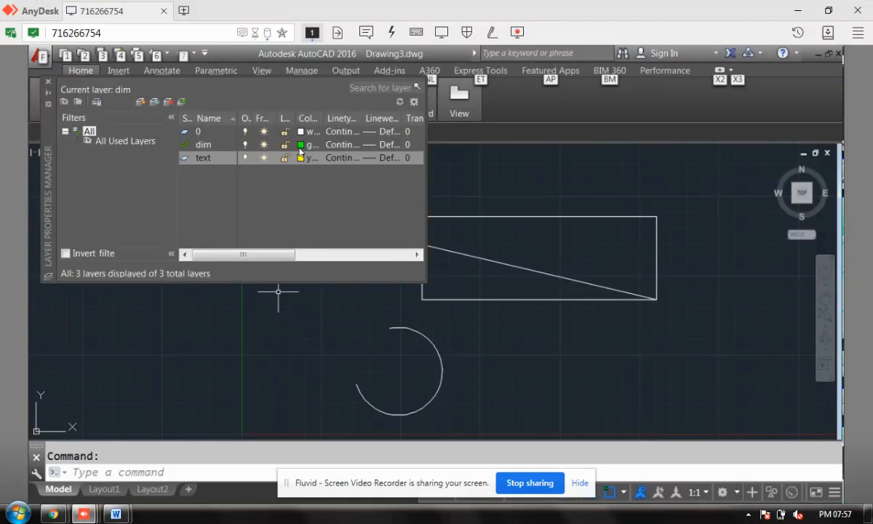
pyautogui.click(299, 145)
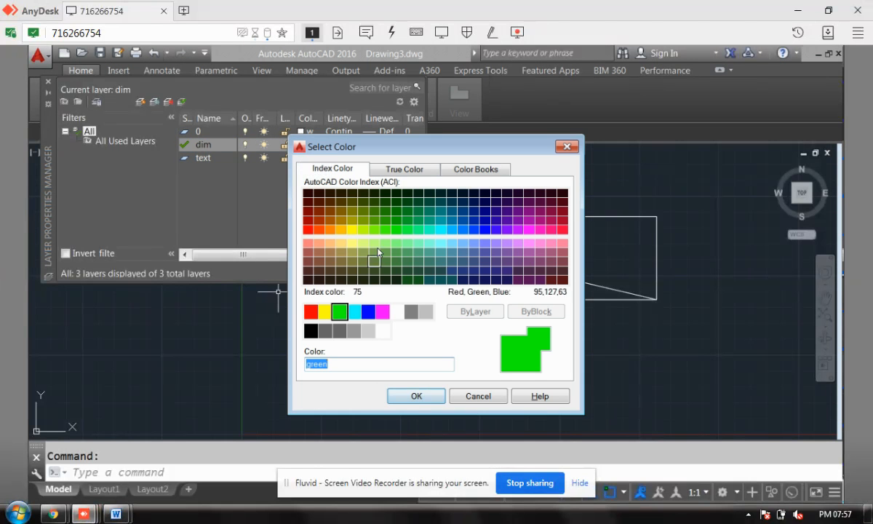
pyautogui.click(416, 396)
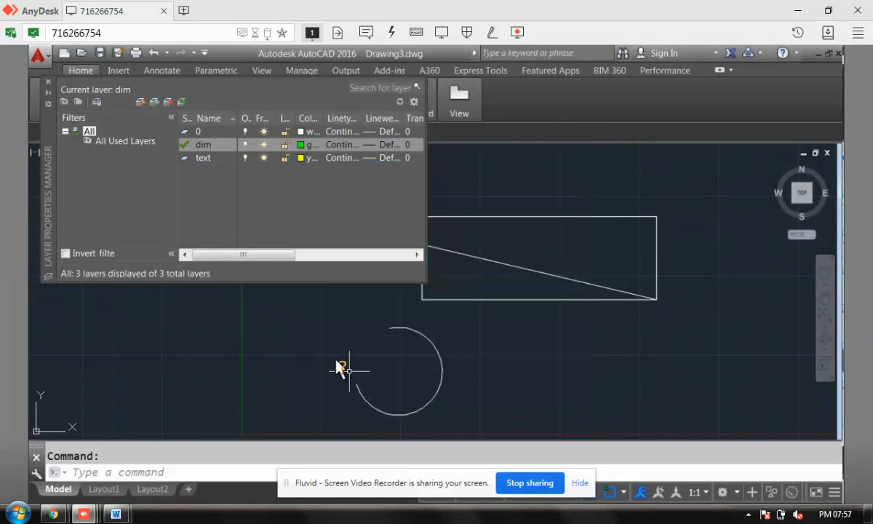
pyautogui.click(209, 146)
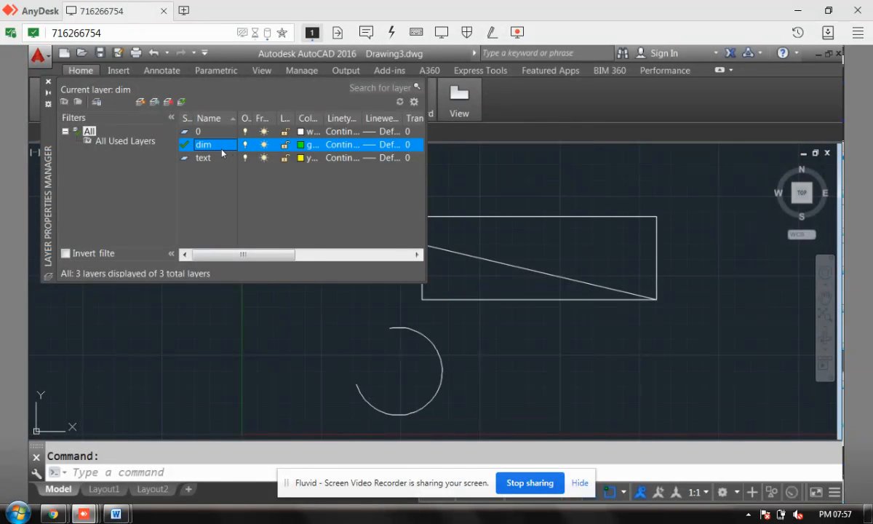
pyautogui.click(213, 159)
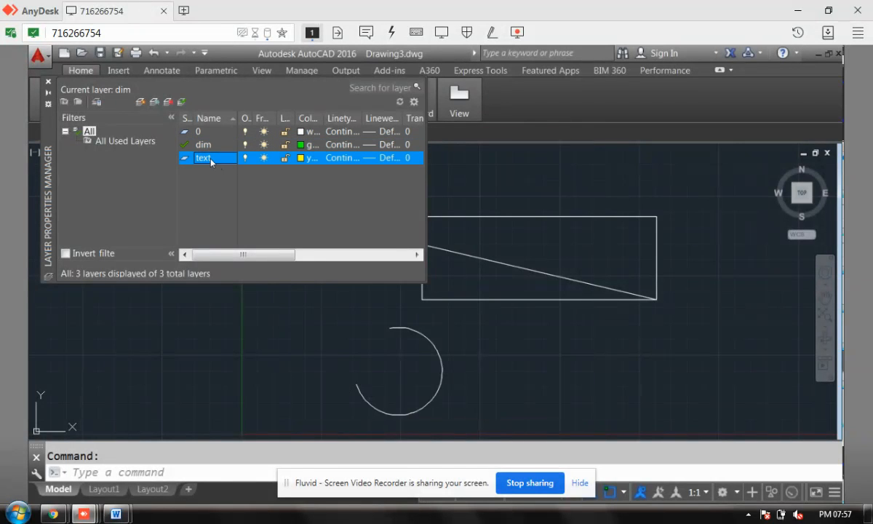
# Step: Recheck the sample layer table in Word, return to the AnyDesk session, and set the dim layer's color to red
pyautogui.moveTo(116, 514)
pyautogui.click(218, 453)
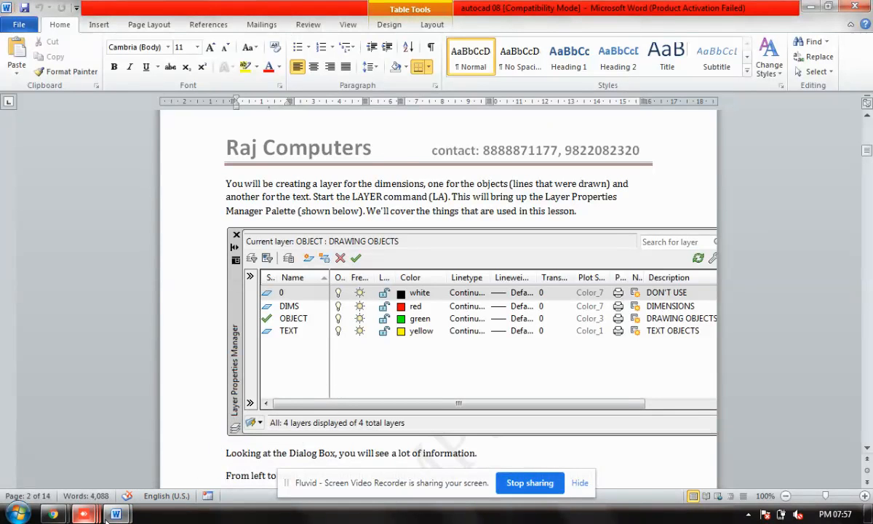
pyautogui.moveTo(119, 513)
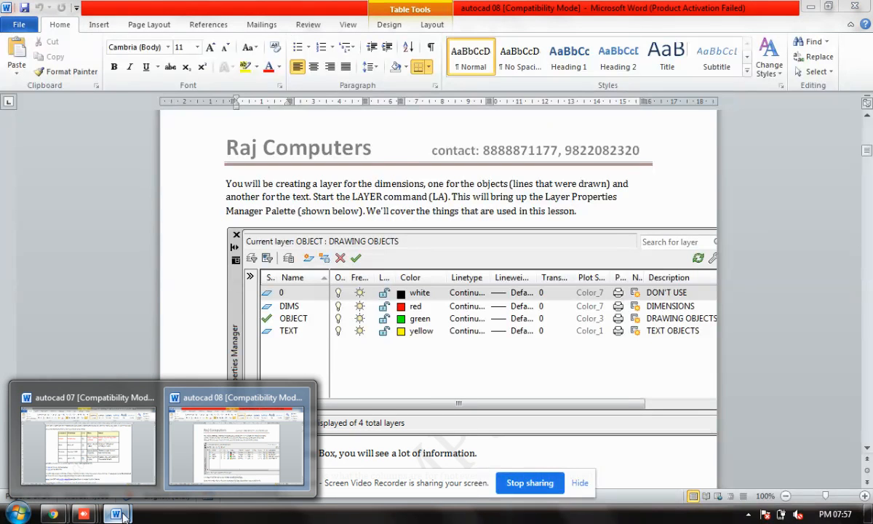
pyautogui.moveTo(84, 514)
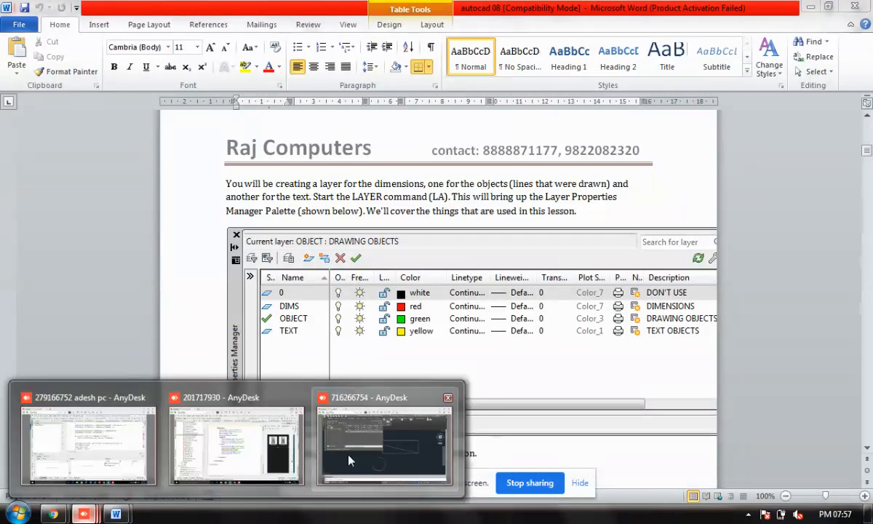
pyautogui.click(322, 447)
pyautogui.click(202, 144)
pyautogui.click(292, 143)
pyautogui.click(311, 311)
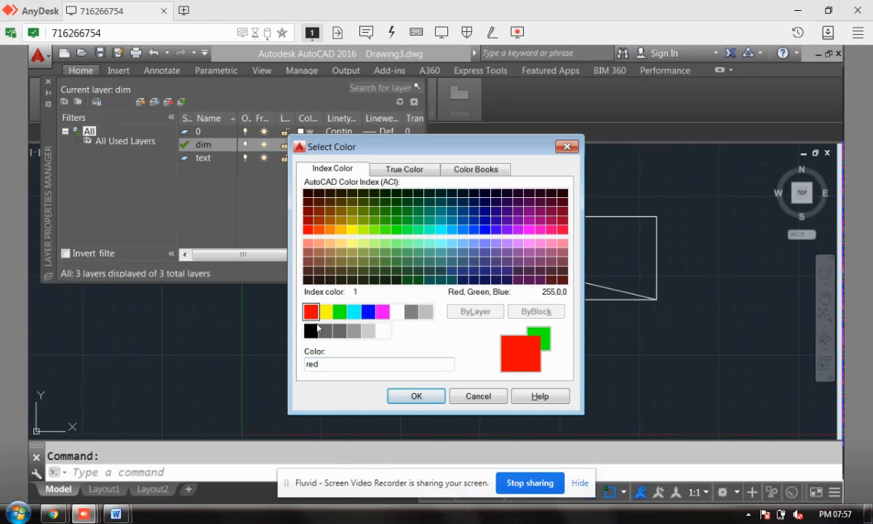
pyautogui.click(416, 395)
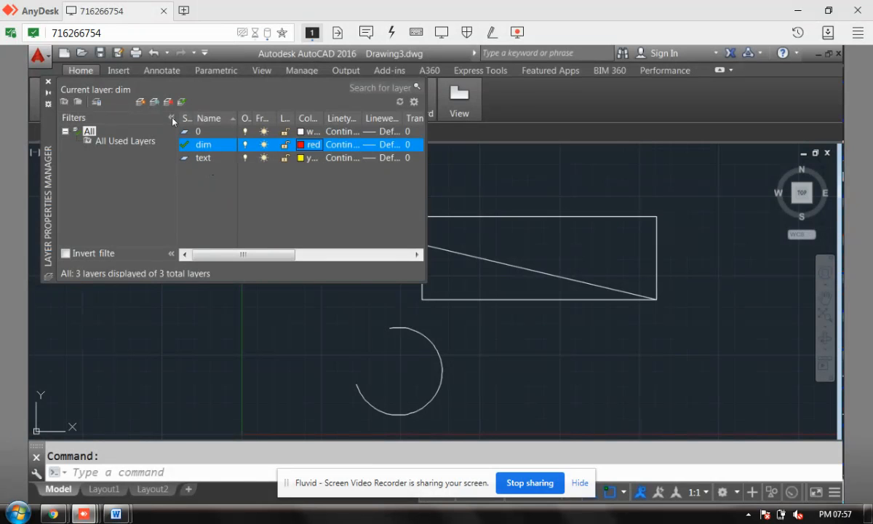
# Step: Add a new layer, check the sample layer table in Word's autocad 08 document, return to AnyDesk and name the layer object
pyautogui.click(137, 103)
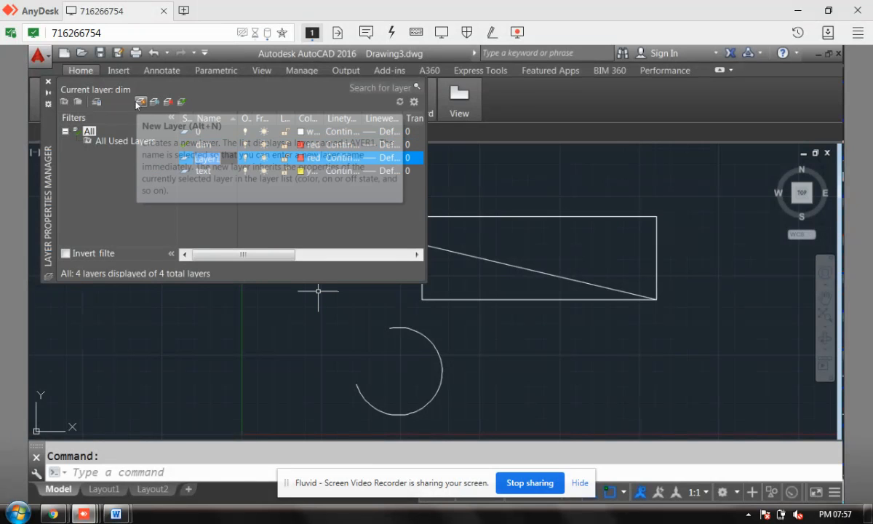
pyautogui.moveTo(116, 513)
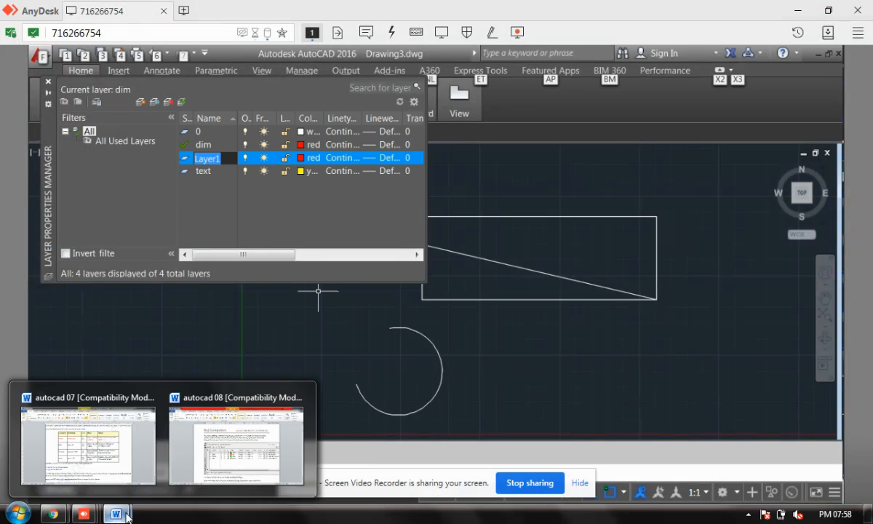
pyautogui.click(211, 444)
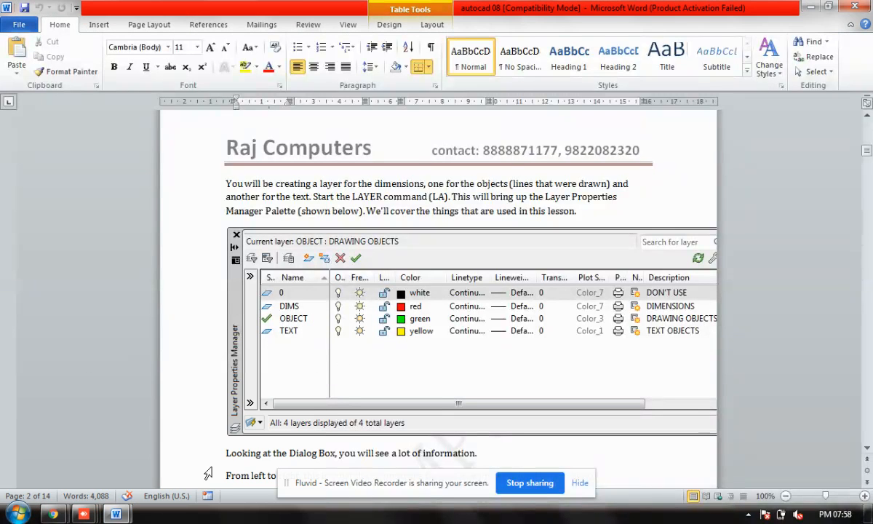
pyautogui.moveTo(87, 513)
pyautogui.click(384, 441)
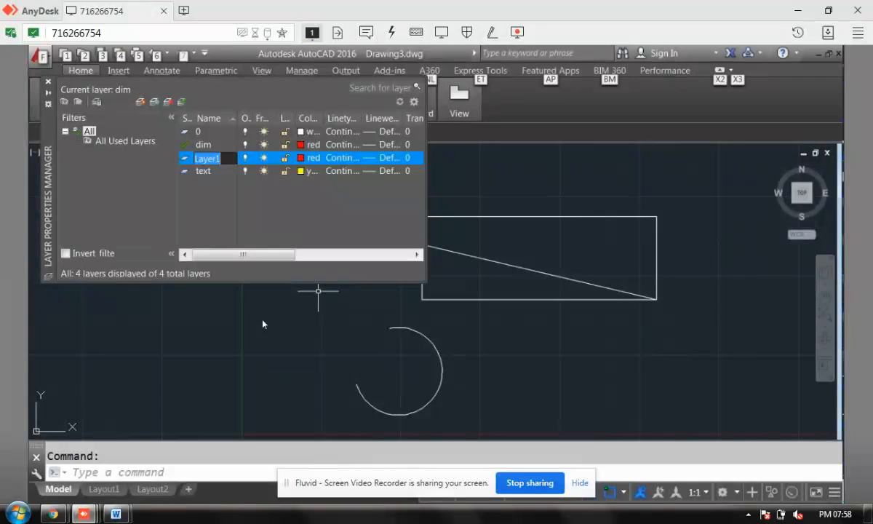
pyautogui.press('o')
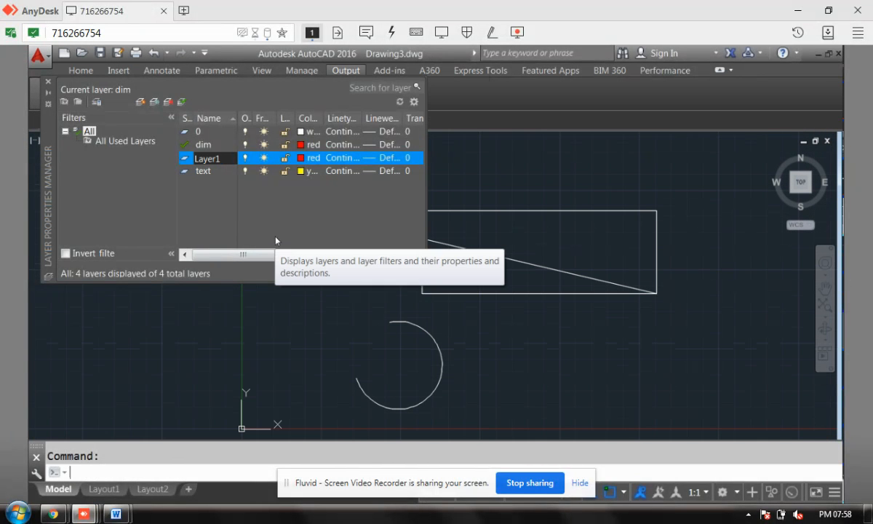
pyautogui.doubleClick(219, 158)
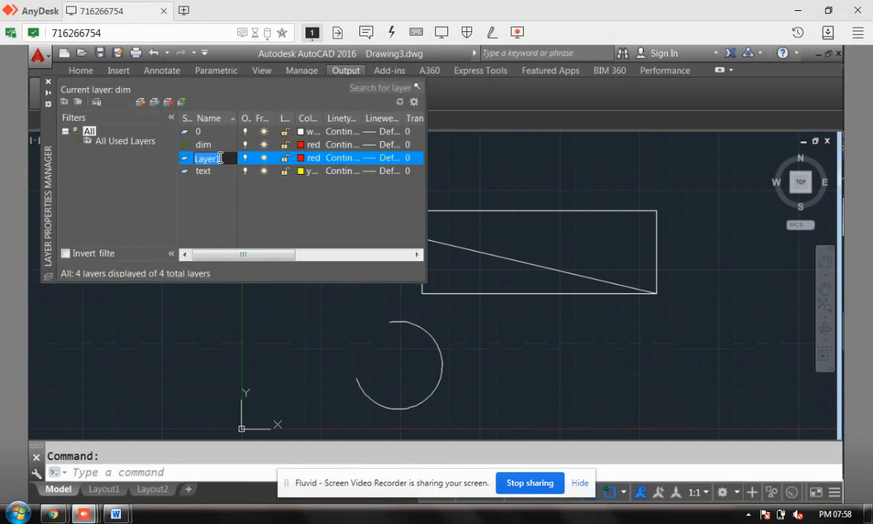
pyautogui.write('object')
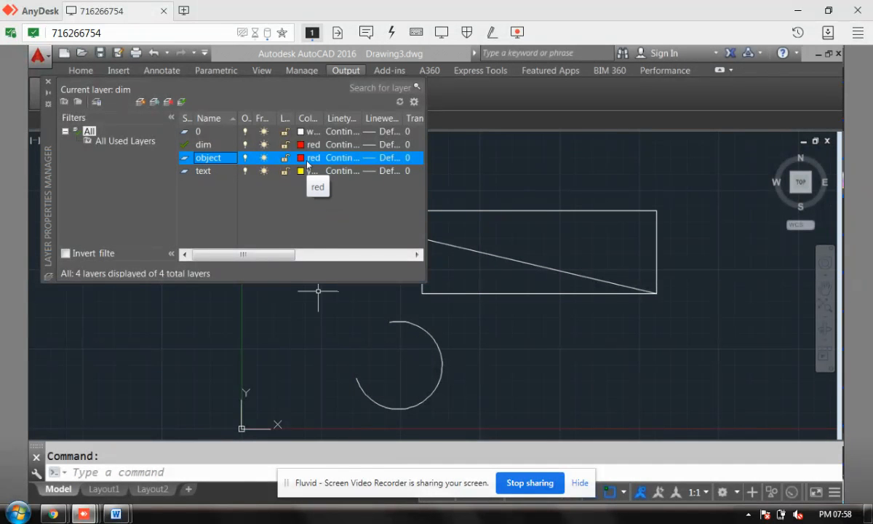
# Step: Set the object layer's color to green and close the Layer Properties Manager
pyautogui.click(307, 158)
pyautogui.click(339, 311)
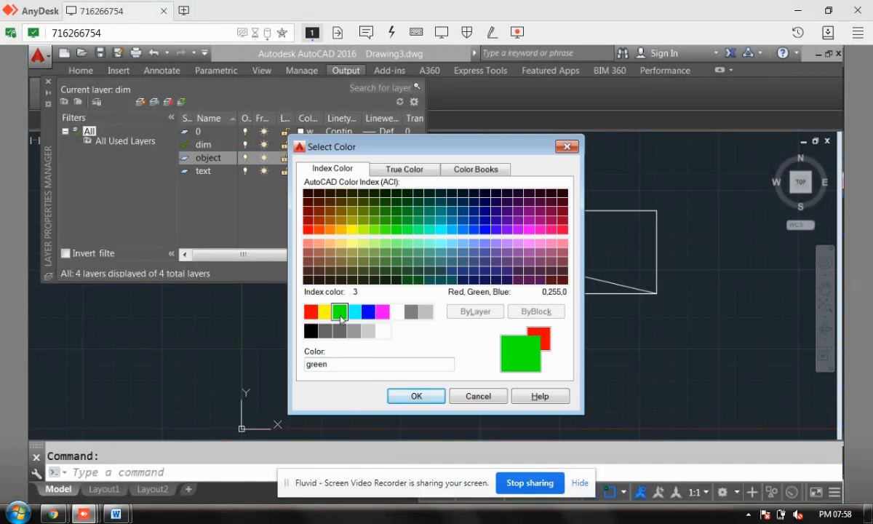
pyautogui.click(416, 396)
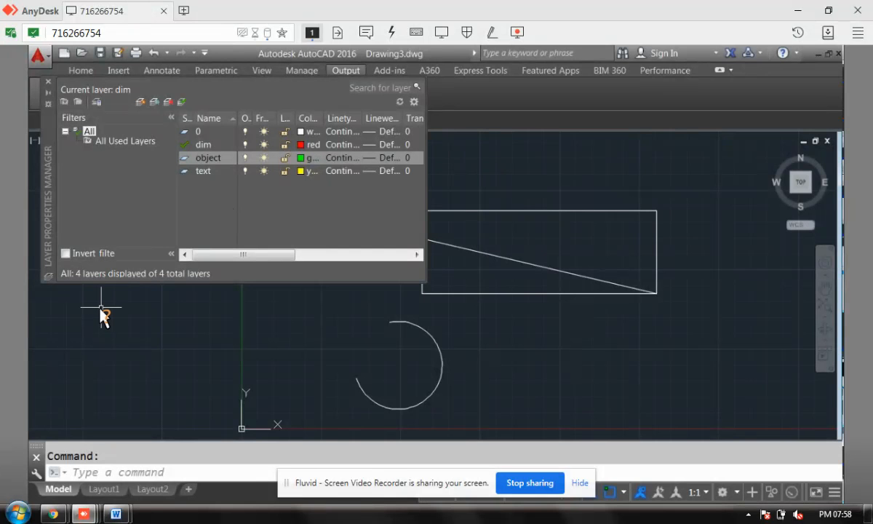
pyautogui.click(49, 83)
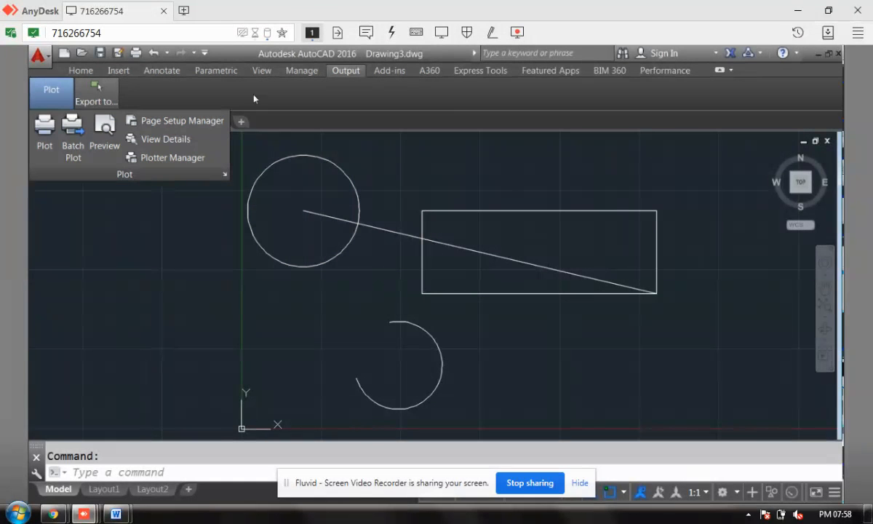
# Step: Review the drawing's layers and their colors in the current-layer list
pyautogui.click(80, 70)
pyautogui.moveTo(228, 114)
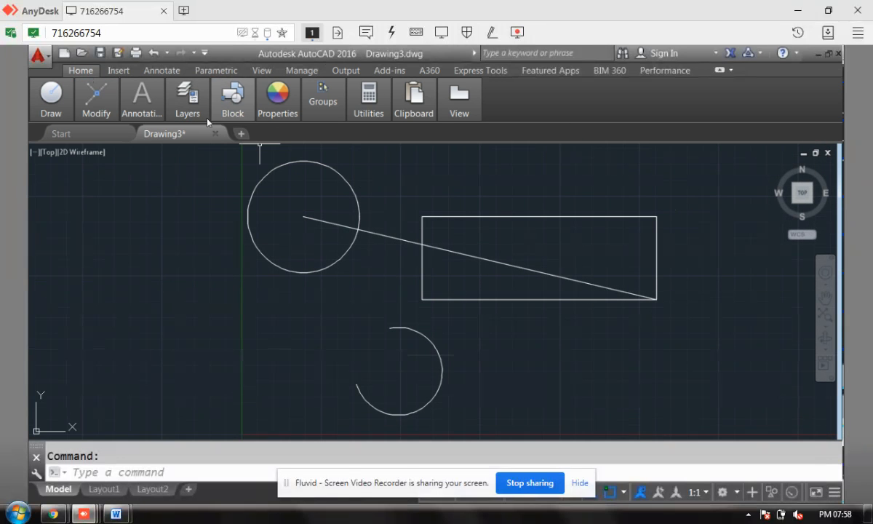
pyautogui.moveTo(201, 112)
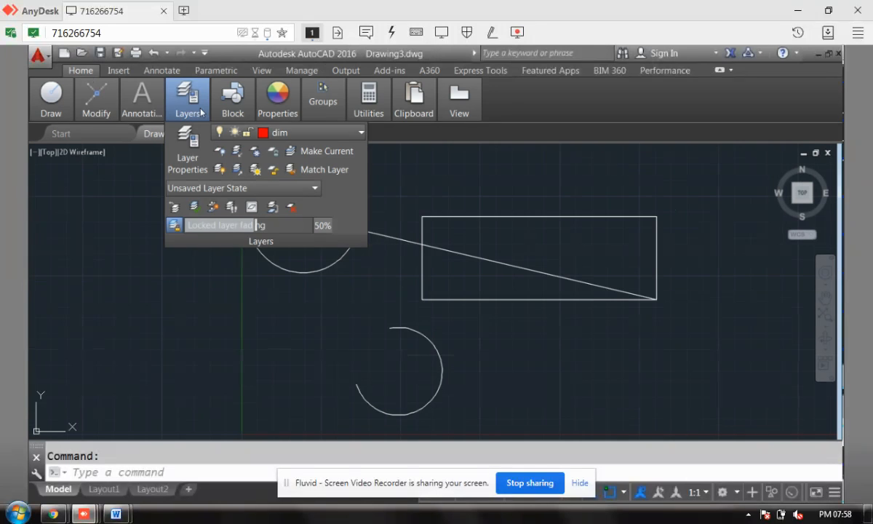
pyautogui.click(322, 132)
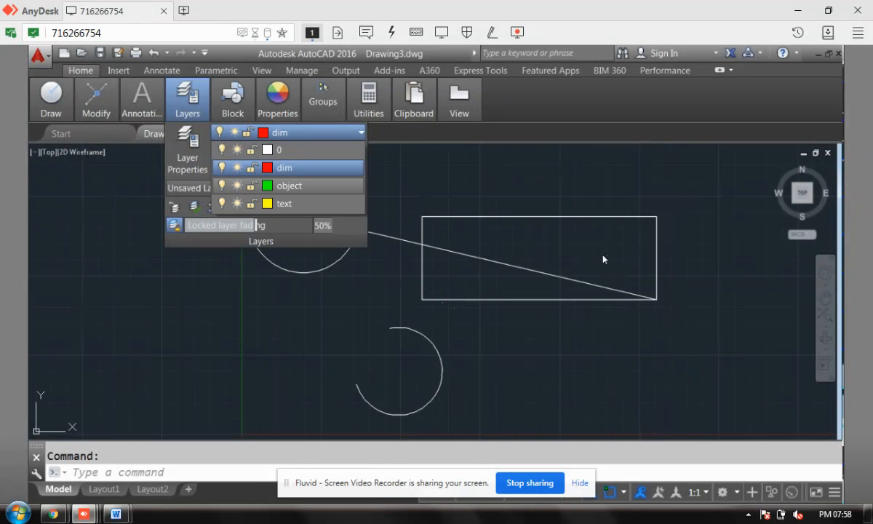
pyautogui.click(516, 223)
pyautogui.click(512, 226)
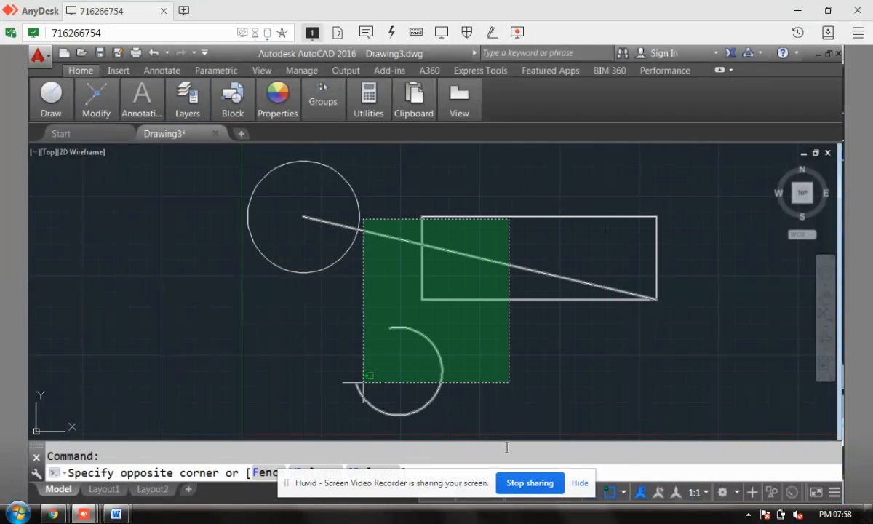
pyautogui.press('Escape')
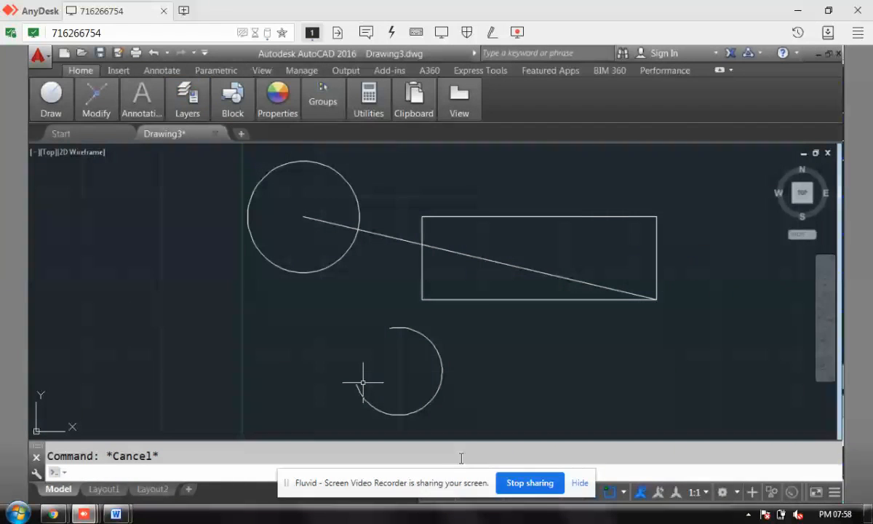
# Step: Erase all objects in the drawing
pyautogui.write('er')
pyautogui.press('Down')
pyautogui.press('Return')
pyautogui.write('al')
pyautogui.press('Return')
pyautogui.press('Return')
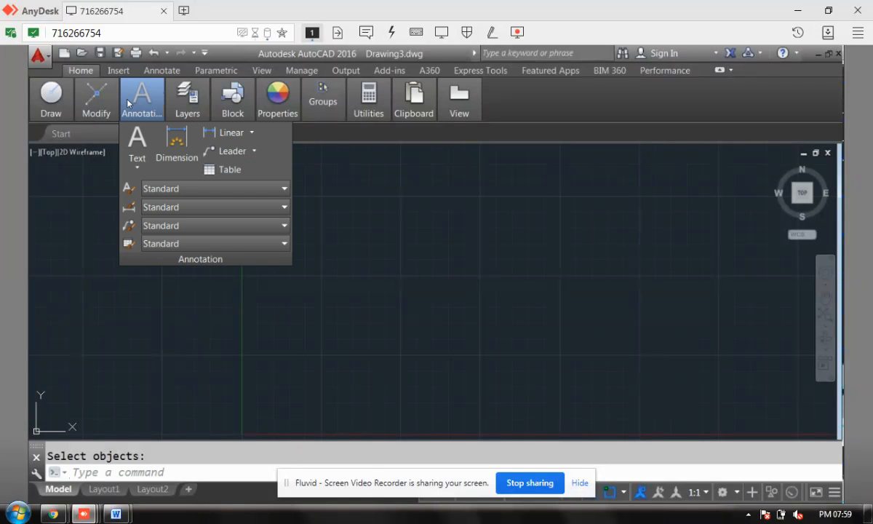
# Step: Make object the current layer
pyautogui.moveTo(181, 93)
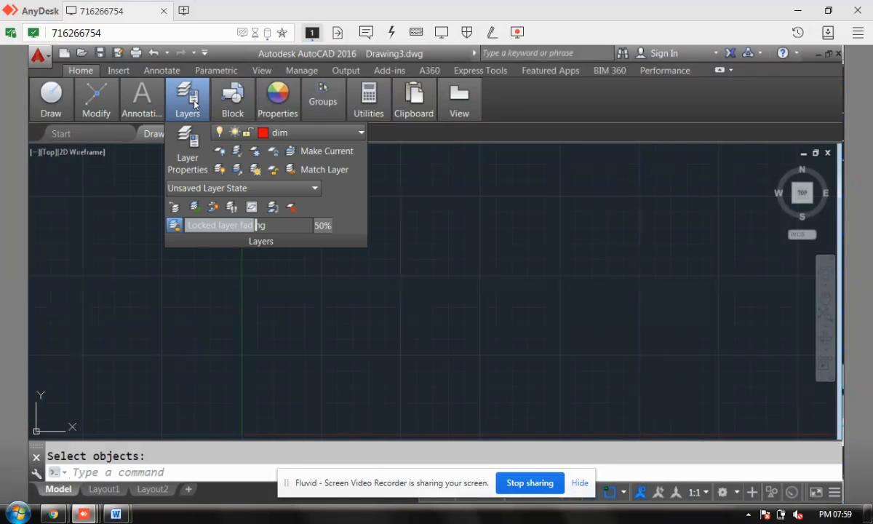
pyautogui.click(284, 137)
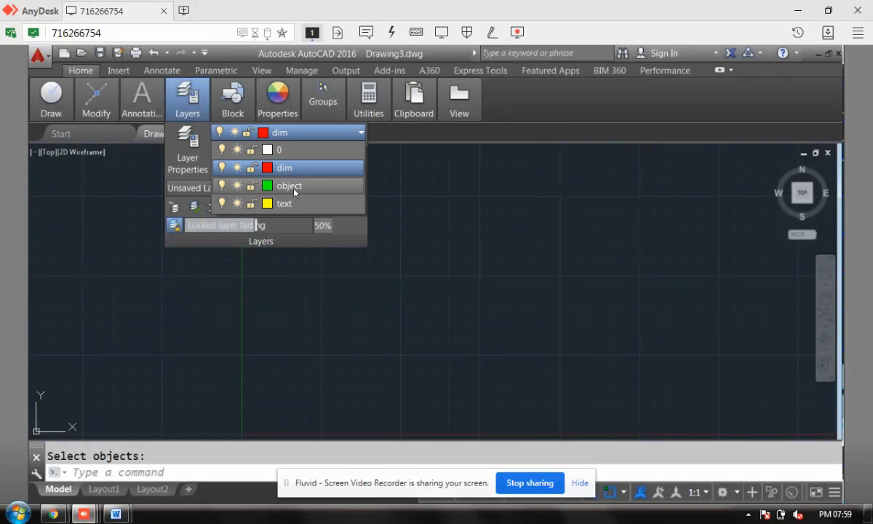
pyautogui.click(293, 187)
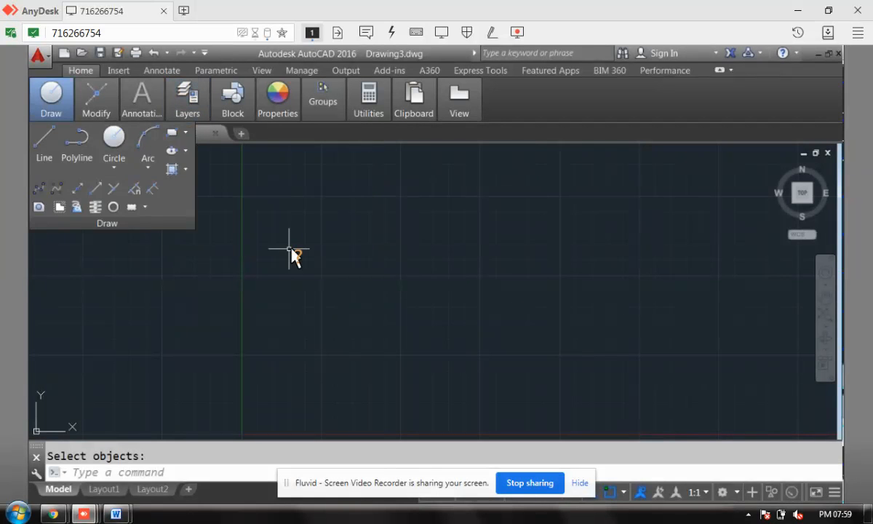
pyautogui.click(294, 227)
pyautogui.click(362, 278)
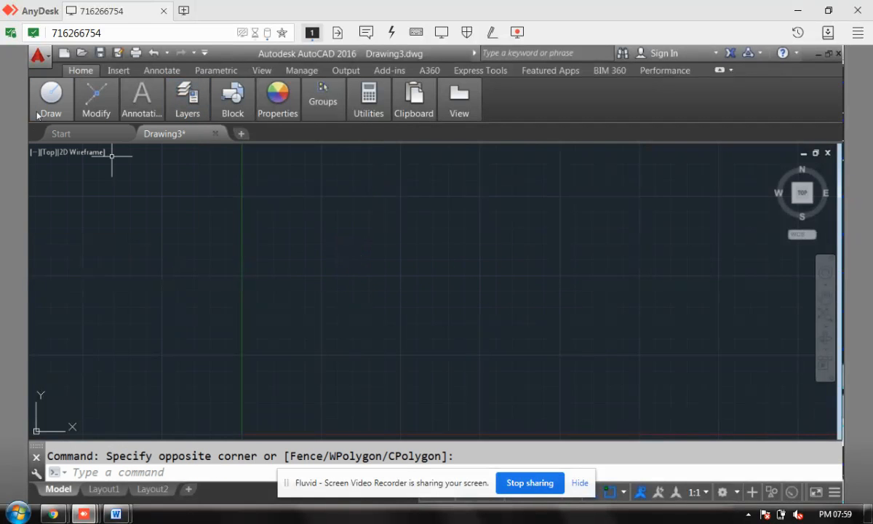
# Step: Draw a circle on the object layer in the upper-left part of the drawing area
pyautogui.moveTo(51, 98)
pyautogui.click(114, 140)
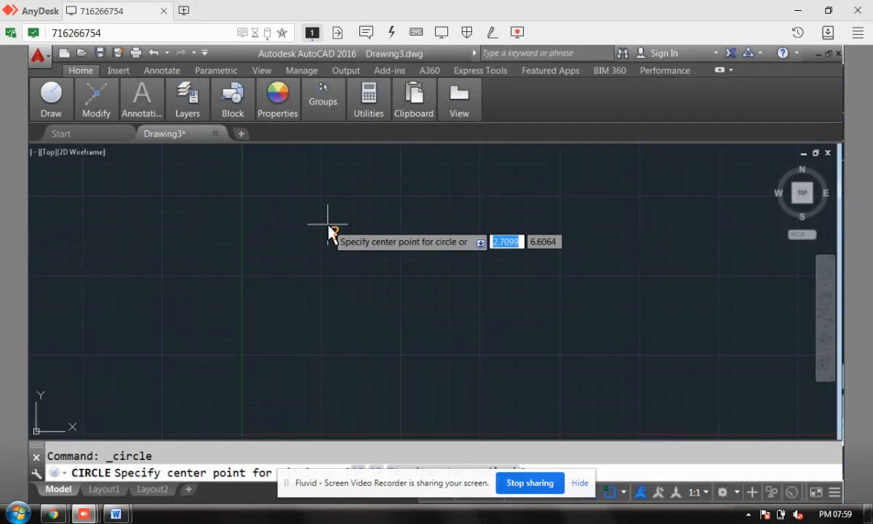
pyautogui.click(327, 224)
pyautogui.click(374, 245)
# Step: Draw a wide rectangle on the object layer, to the lower right of the circle
pyautogui.moveTo(51, 114)
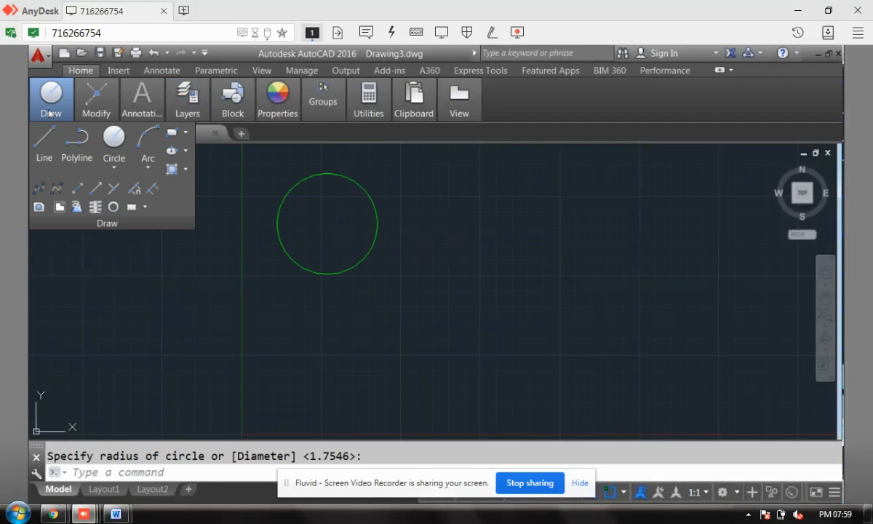
pyautogui.click(47, 147)
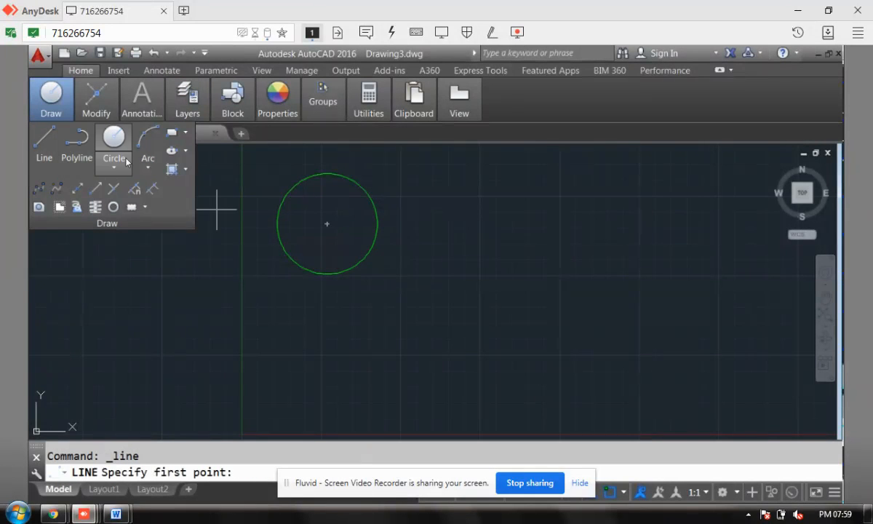
pyautogui.click(187, 139)
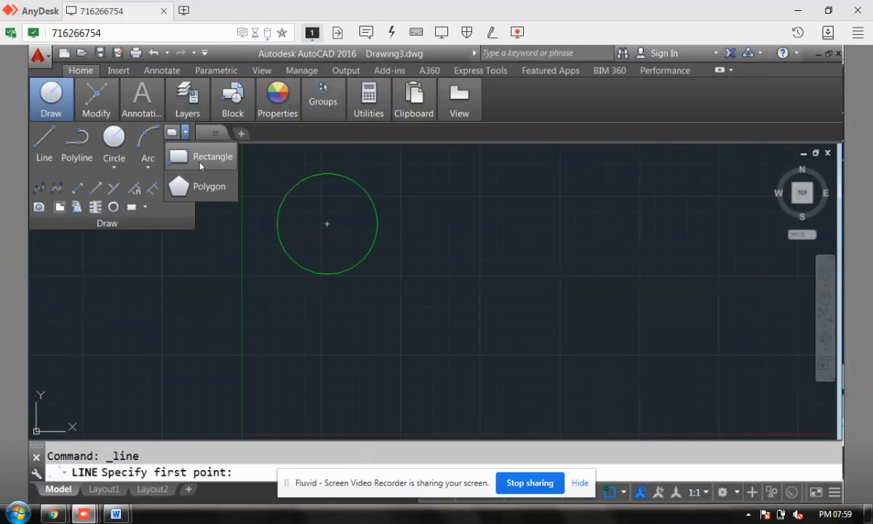
pyautogui.click(187, 152)
pyautogui.click(506, 260)
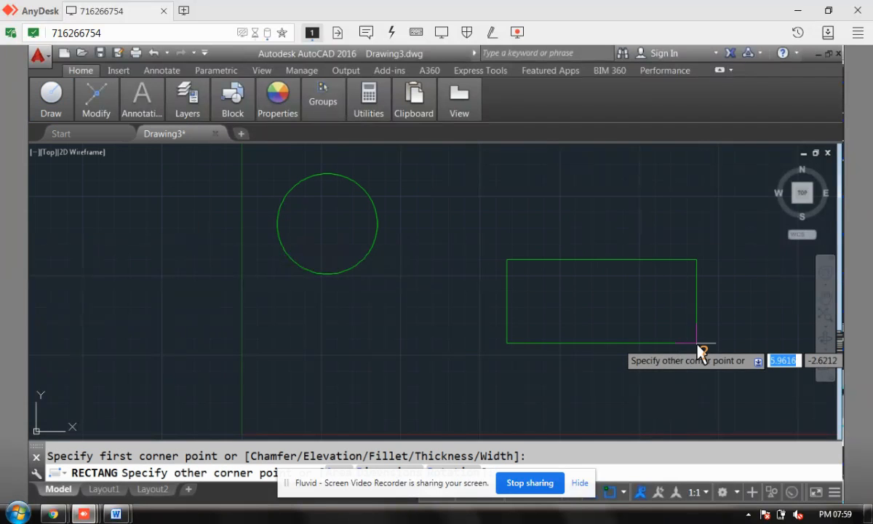
pyautogui.click(696, 343)
# Step: Draw a line from the circle's center to the rectangle's lower-right corner
pyautogui.moveTo(56, 109)
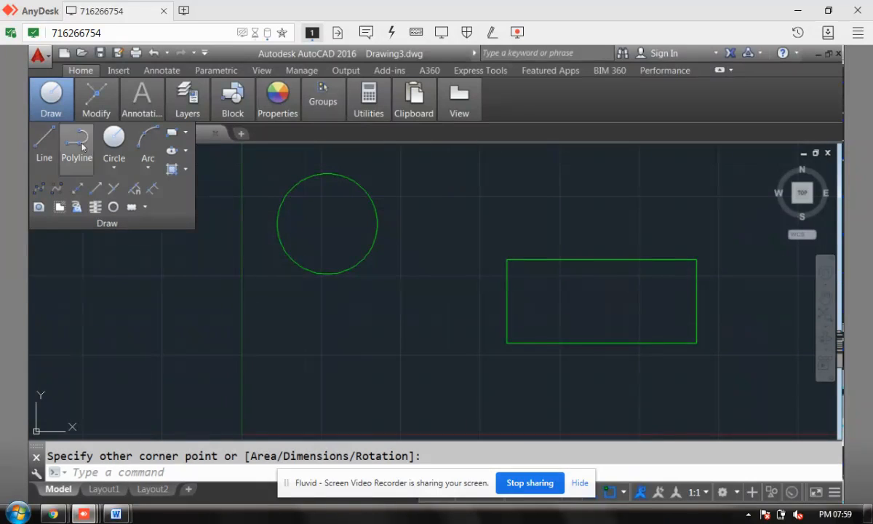
pyautogui.click(44, 144)
pyautogui.click(327, 224)
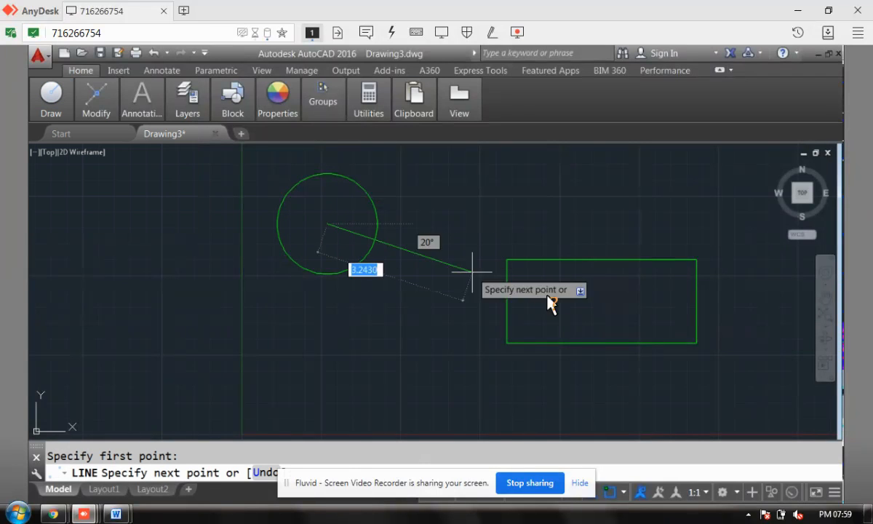
pyautogui.click(696, 342)
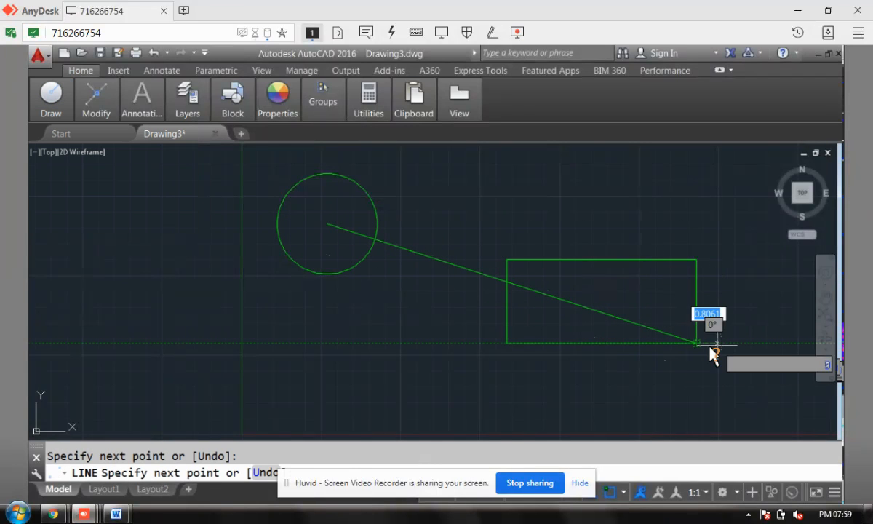
pyautogui.press('Escape')
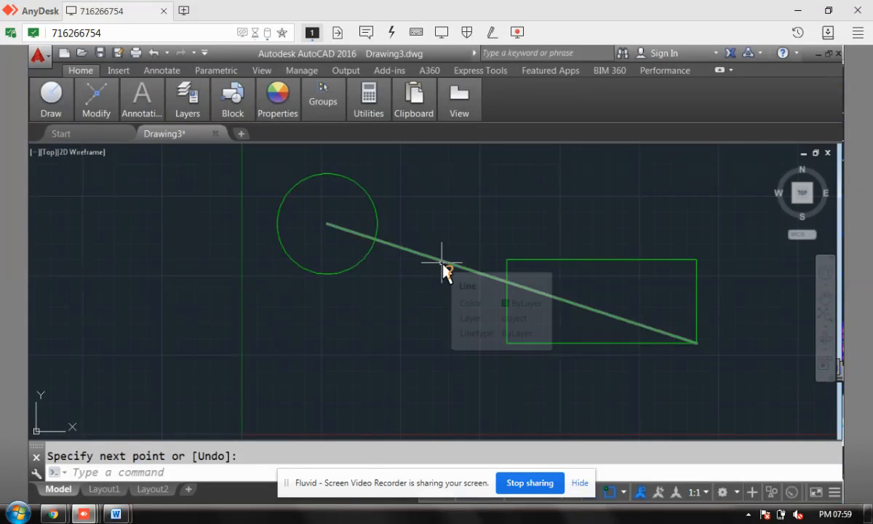
# Step: Make dim the current layer
pyautogui.click(187, 109)
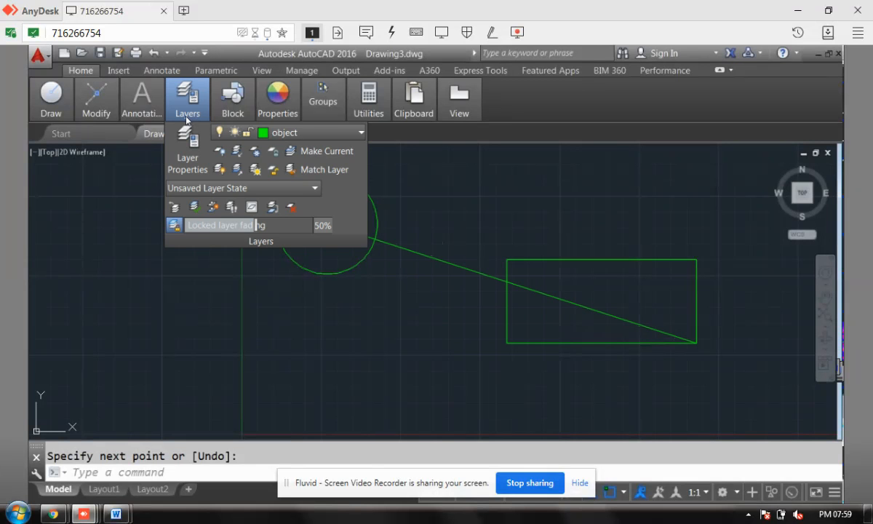
pyautogui.click(323, 134)
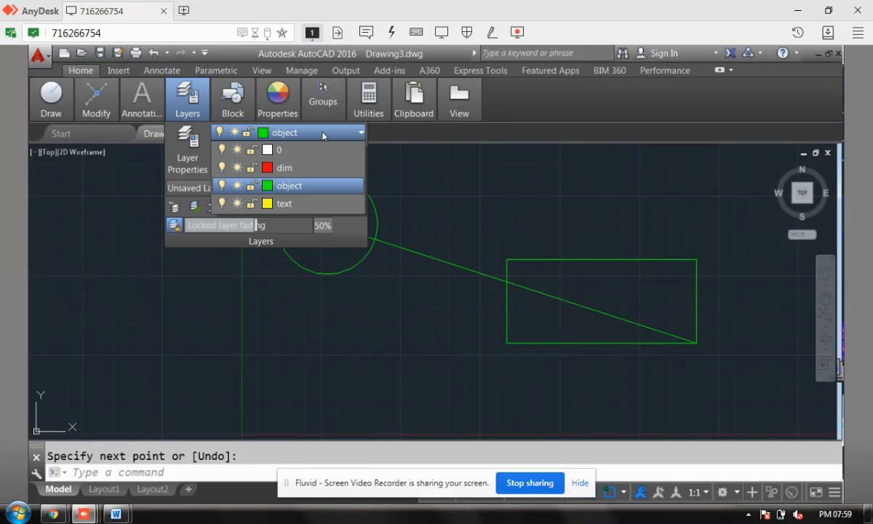
pyautogui.click(287, 170)
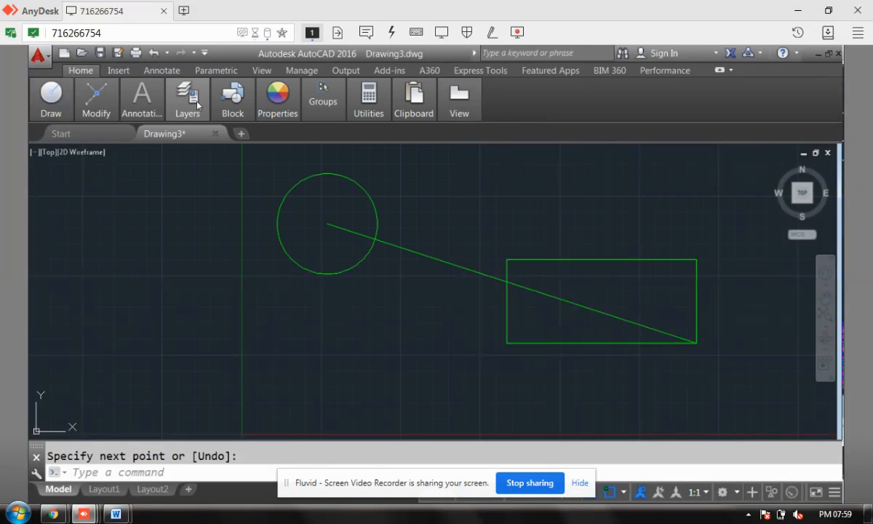
pyautogui.moveTo(196, 106)
# Step: Add a linear dimension along the rectangle's top edge, with the dimension line just above it
pyautogui.click(157, 70)
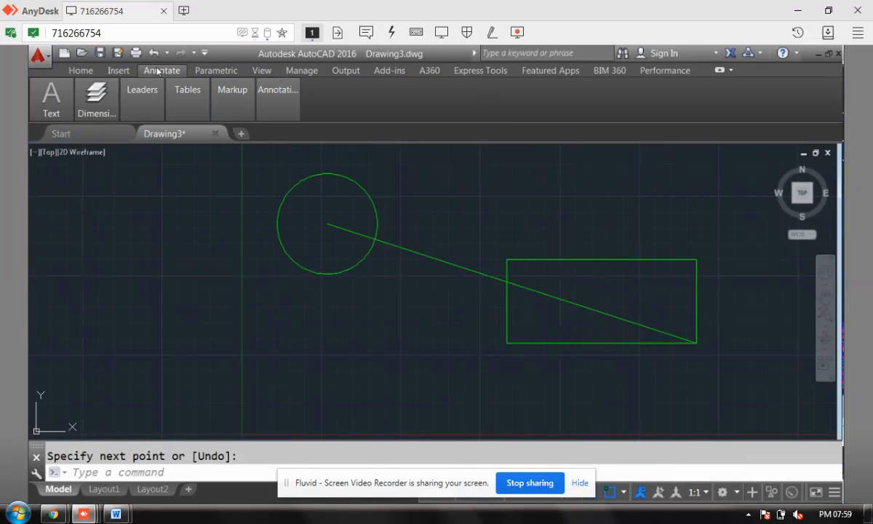
pyautogui.moveTo(96, 110)
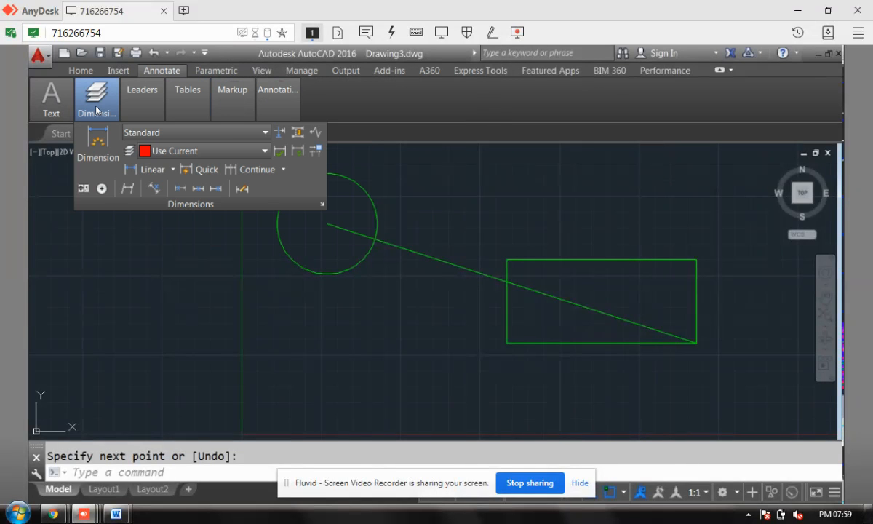
pyautogui.moveTo(152, 115)
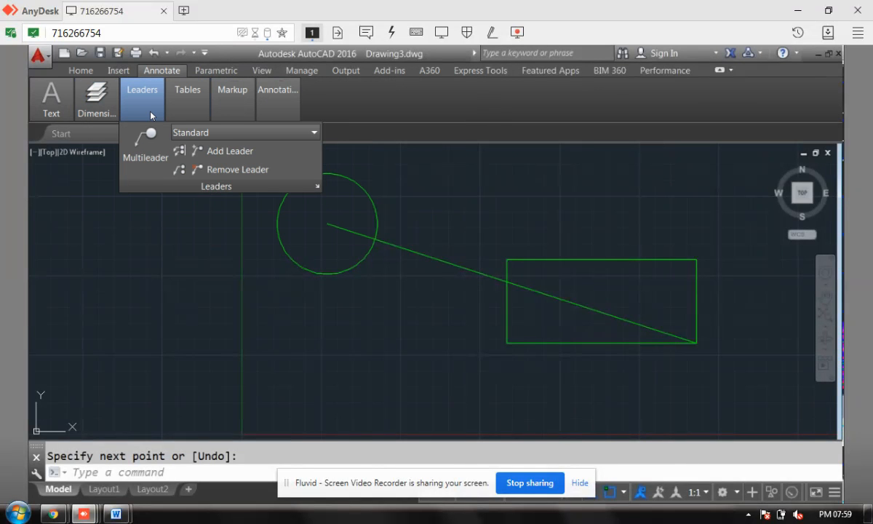
pyautogui.click(217, 133)
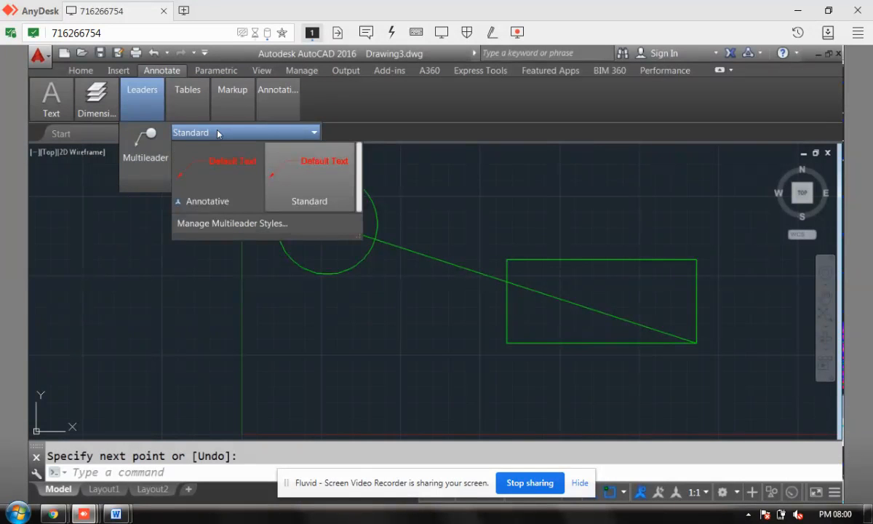
pyautogui.moveTo(235, 113)
pyautogui.moveTo(289, 113)
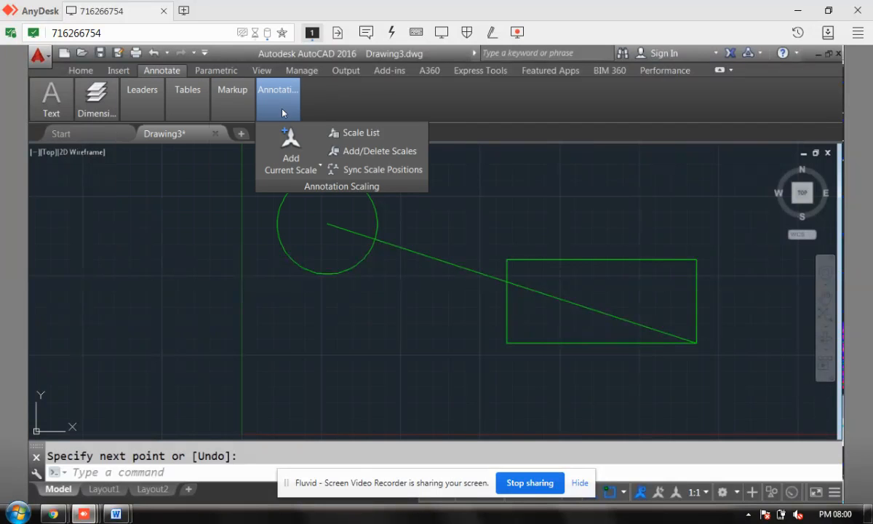
pyautogui.moveTo(92, 113)
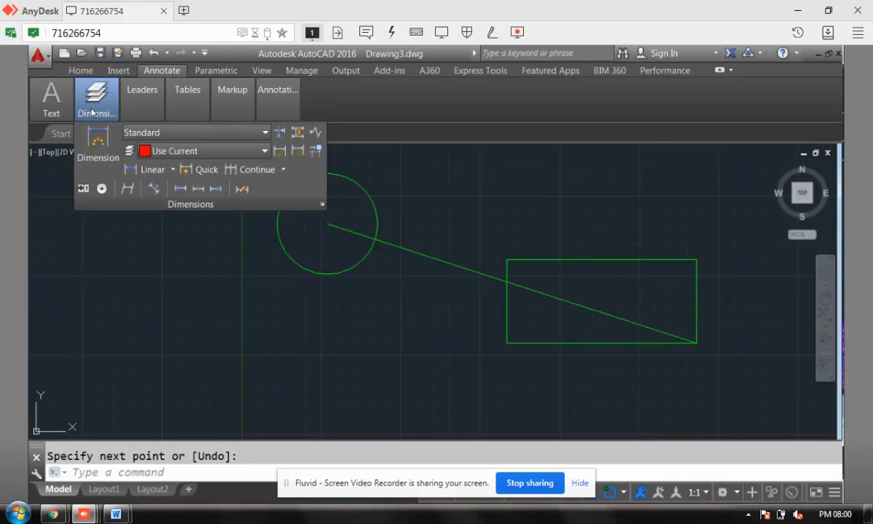
pyautogui.click(150, 172)
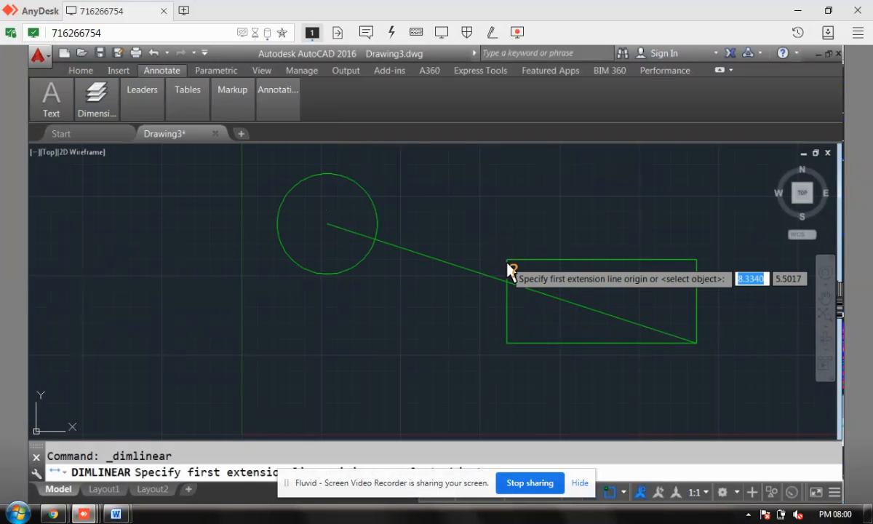
pyautogui.click(507, 259)
pyautogui.click(696, 260)
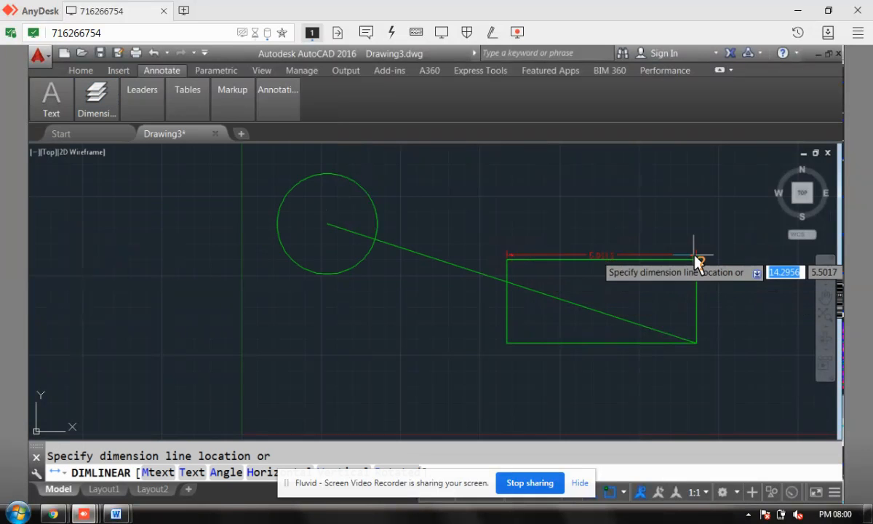
pyautogui.click(694, 241)
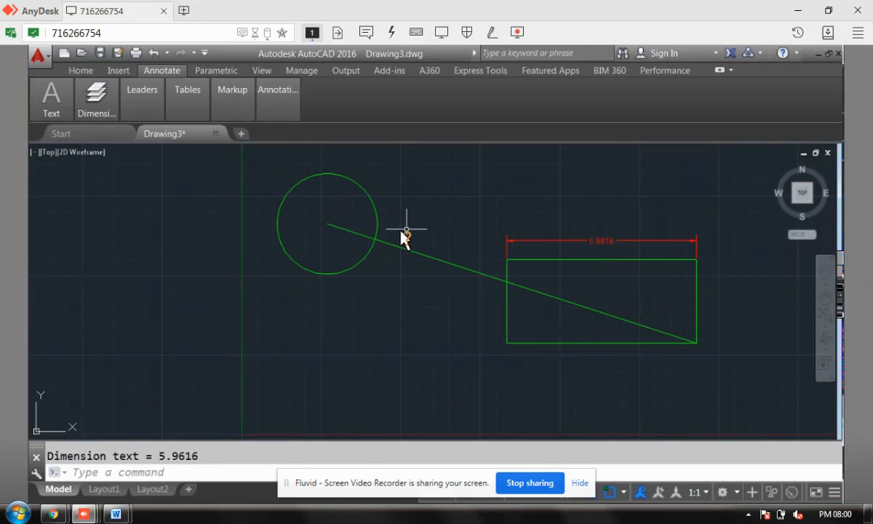
# Step: Add a radius dimension to the circle, with its text inside the lower part of the circle
pyautogui.click(92, 98)
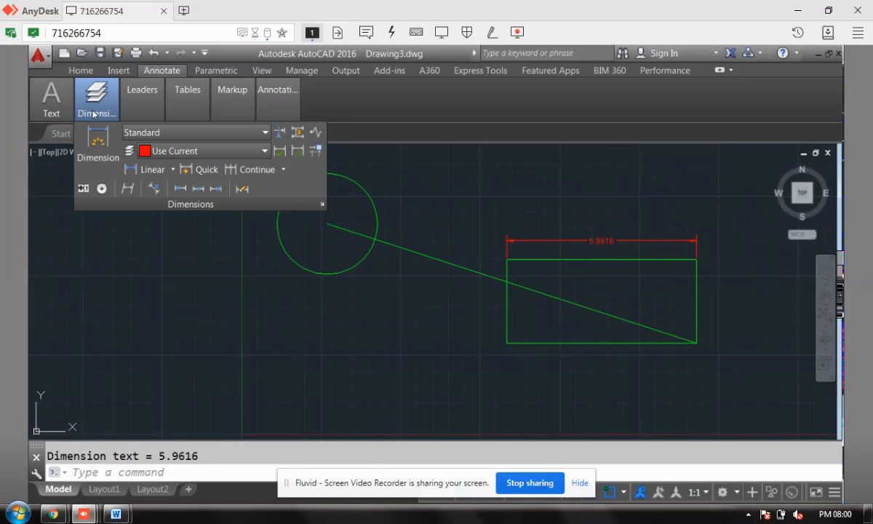
pyautogui.click(202, 153)
pyautogui.click(201, 167)
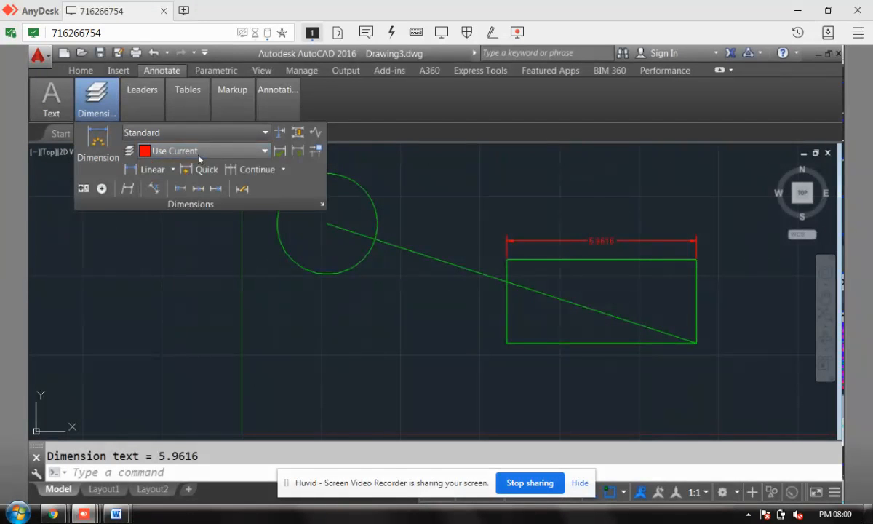
pyautogui.moveTo(98, 117)
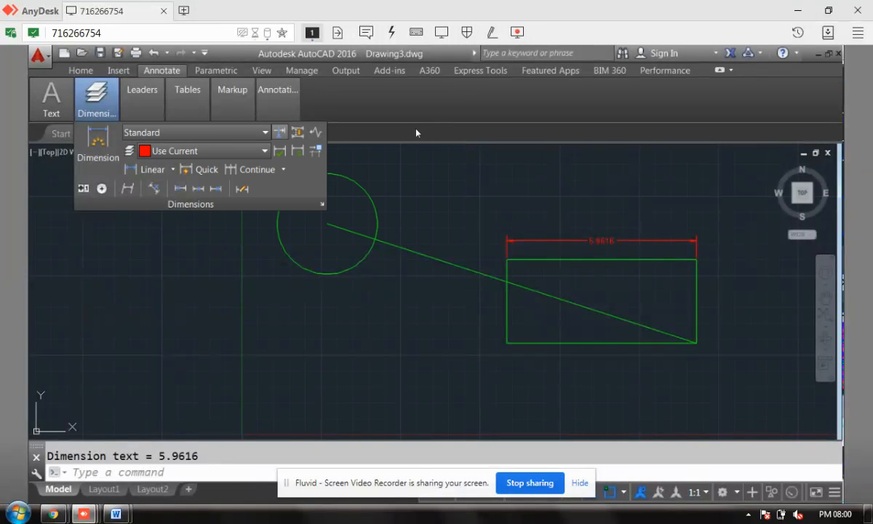
pyautogui.click(284, 172)
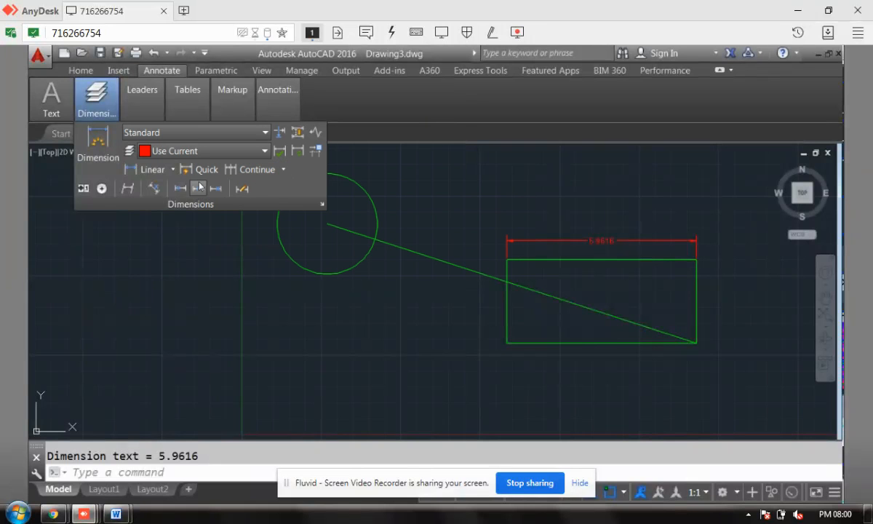
pyautogui.click(172, 169)
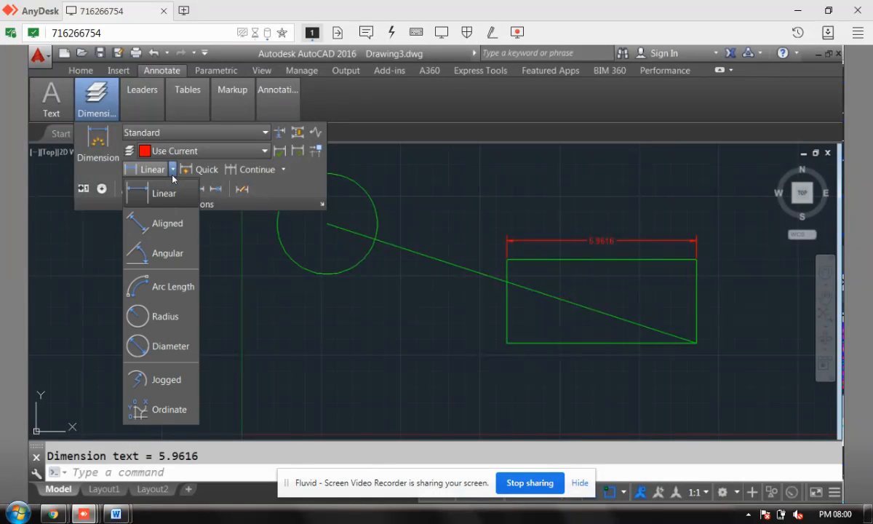
pyautogui.click(160, 318)
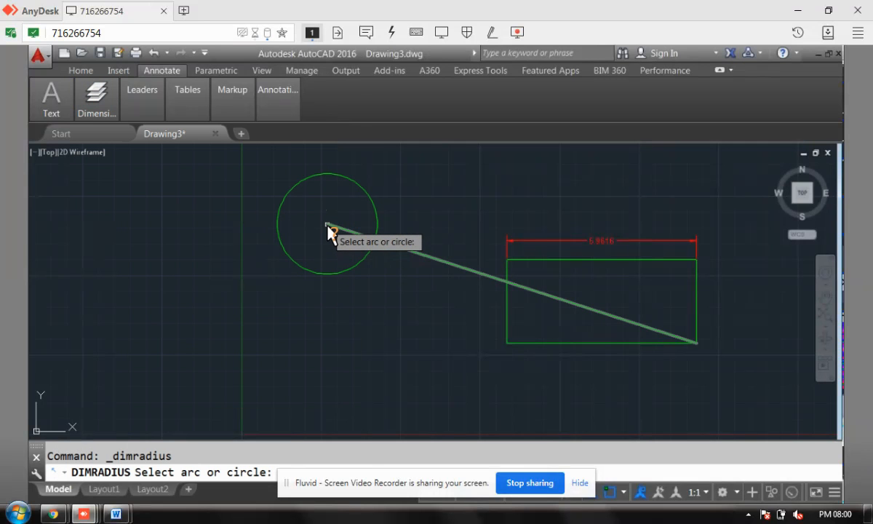
pyautogui.click(325, 274)
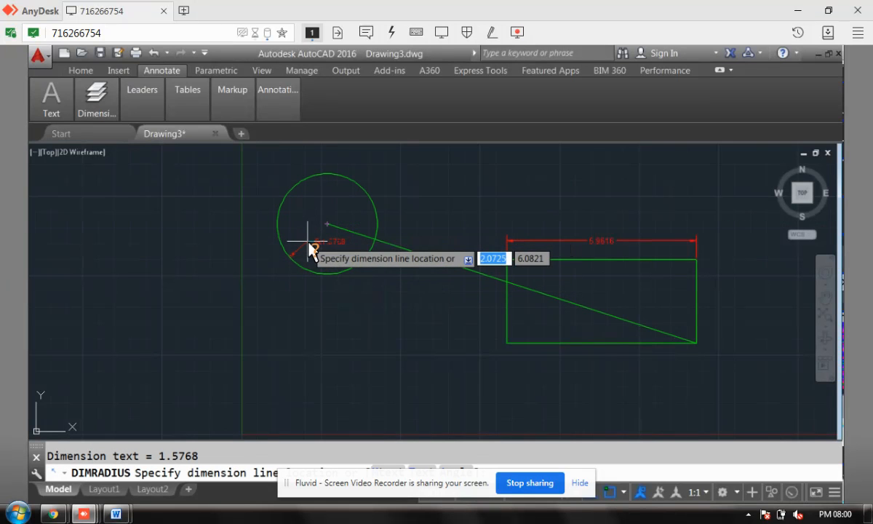
pyautogui.click(314, 247)
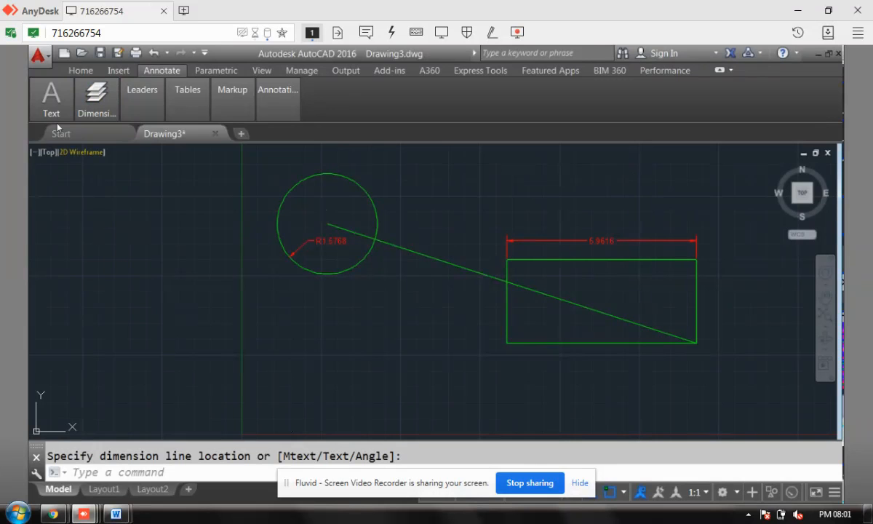
pyautogui.moveTo(54, 111)
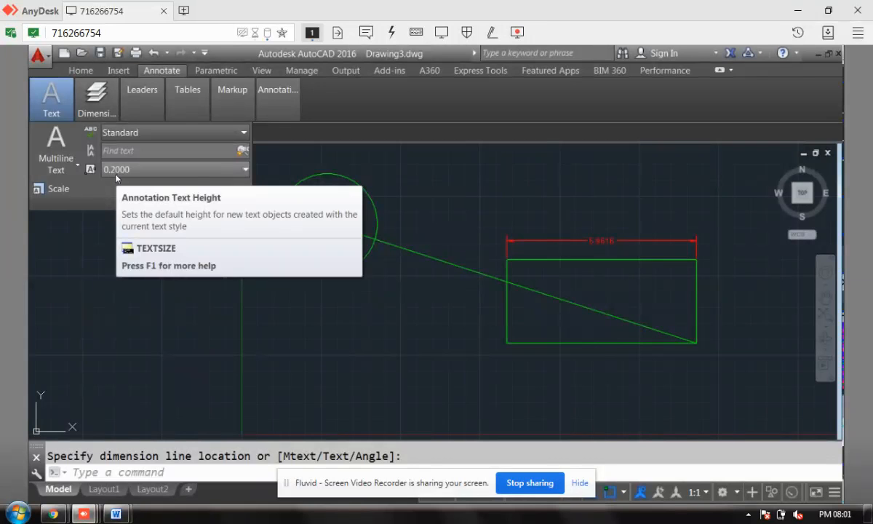
pyautogui.click(51, 132)
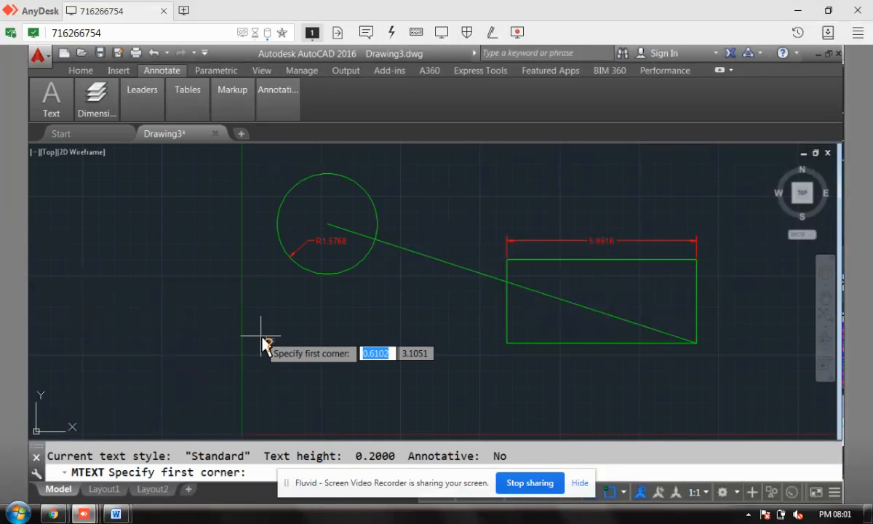
pyautogui.click(266, 340)
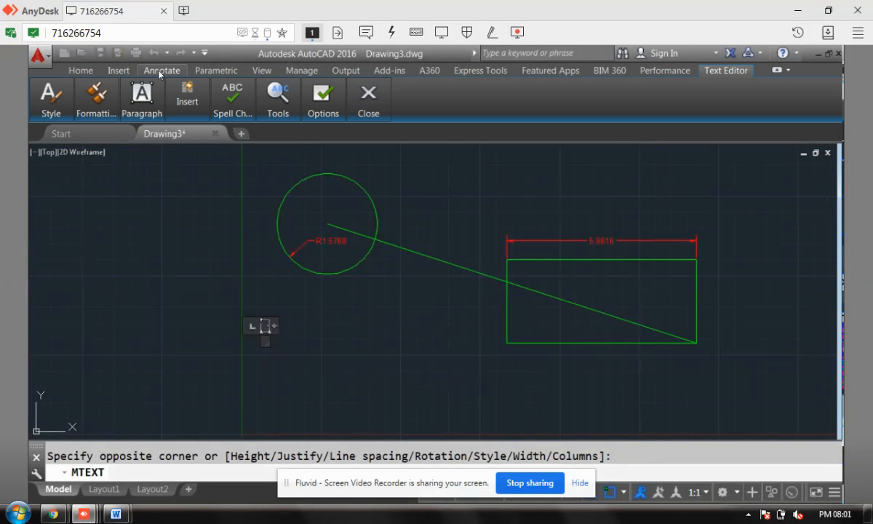
pyautogui.click(80, 70)
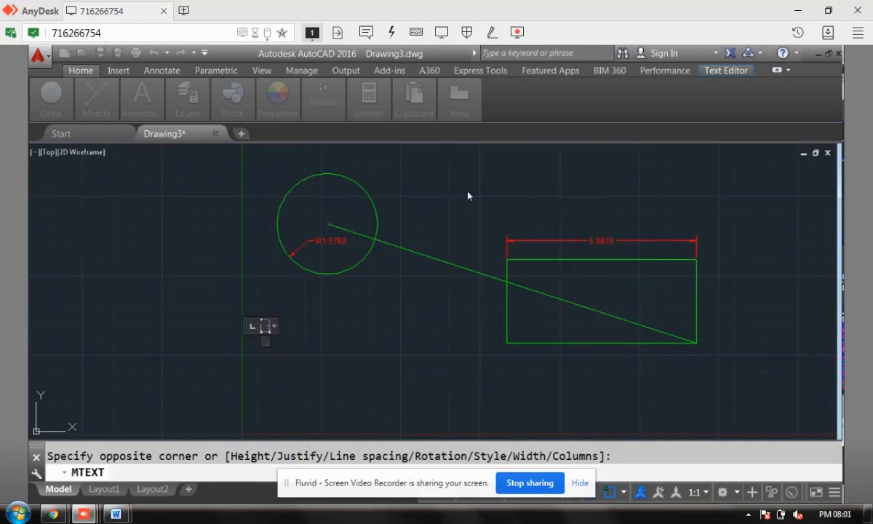
pyautogui.click(299, 311)
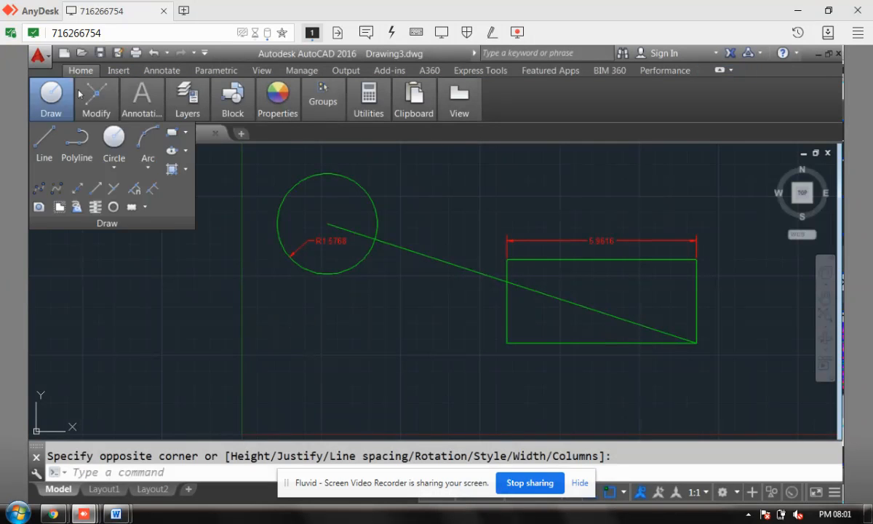
# Step: Make text the current layer
pyautogui.moveTo(144, 112)
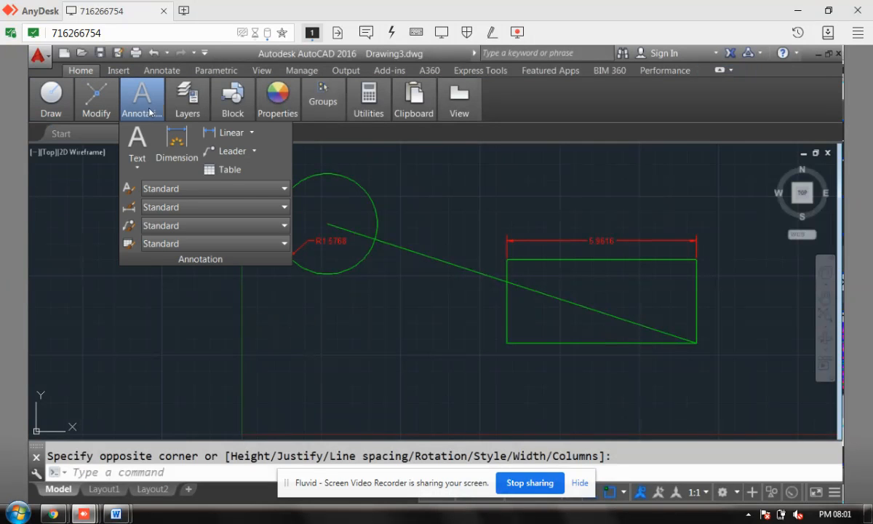
pyautogui.moveTo(183, 98)
pyautogui.click(279, 130)
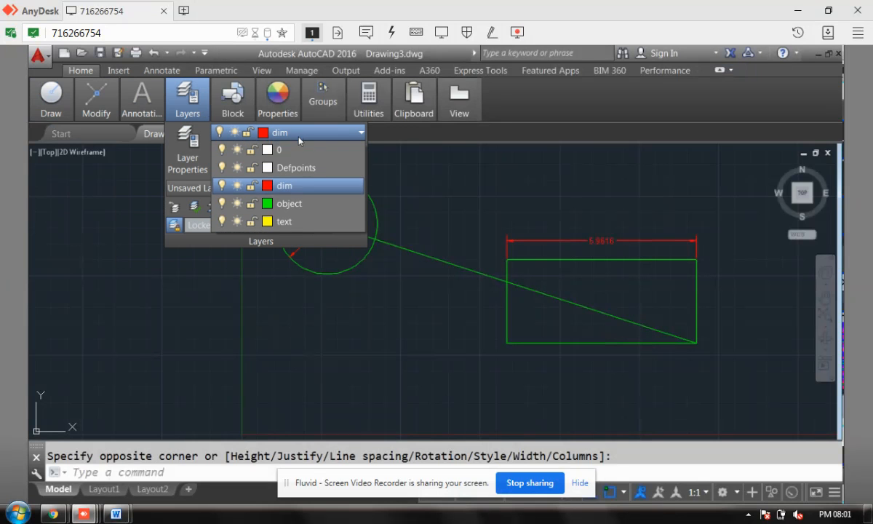
pyautogui.click(287, 223)
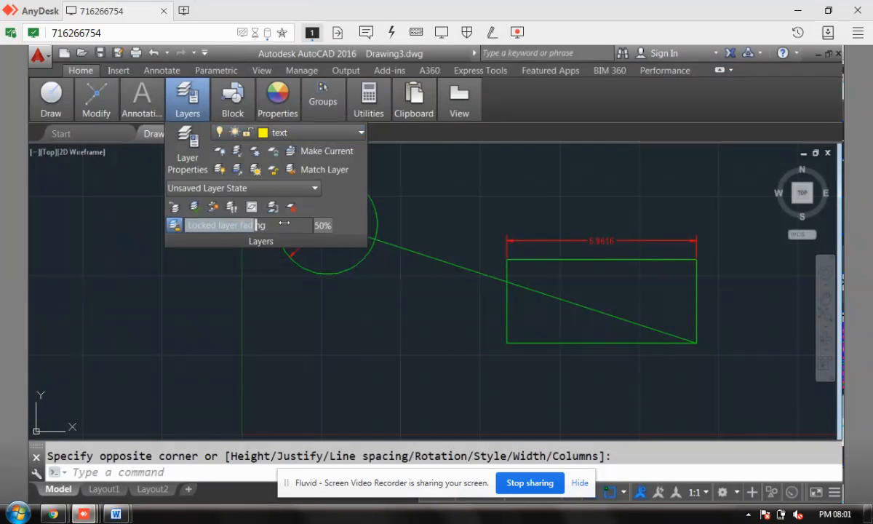
# Step: Set the current text style to Annotative and try to mark out a text area below the circle
pyautogui.click(162, 70)
pyautogui.click(49, 114)
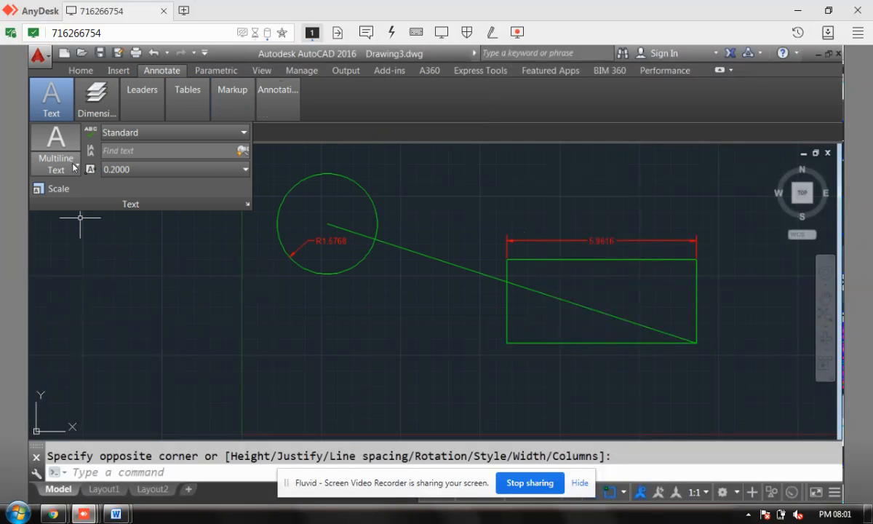
pyautogui.click(160, 133)
pyautogui.click(145, 164)
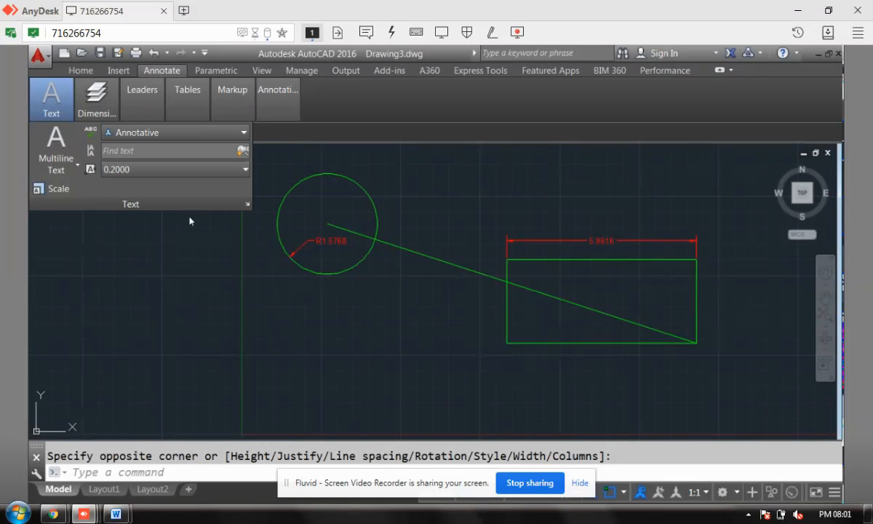
pyautogui.click(260, 335)
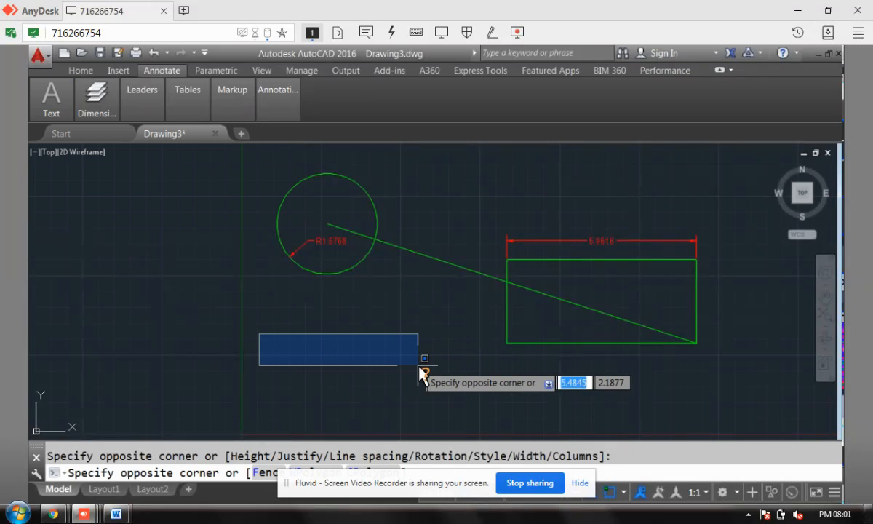
pyautogui.click(404, 371)
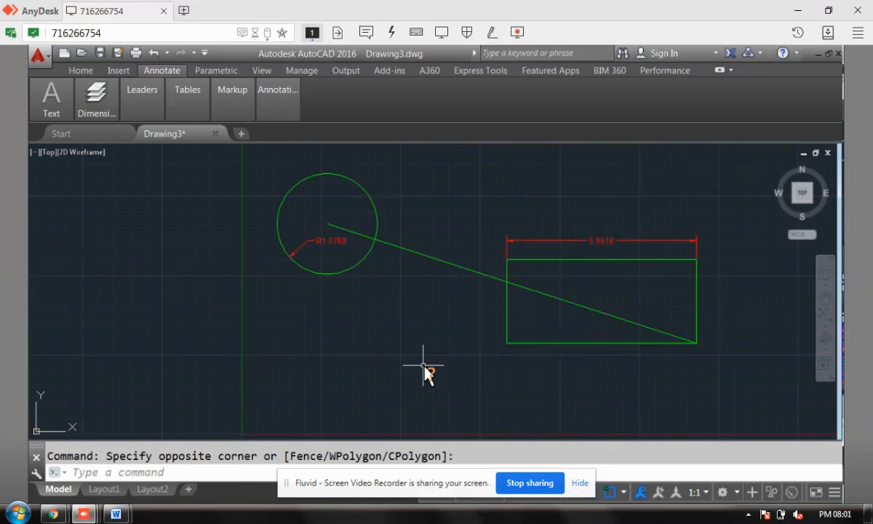
pyautogui.click(254, 340)
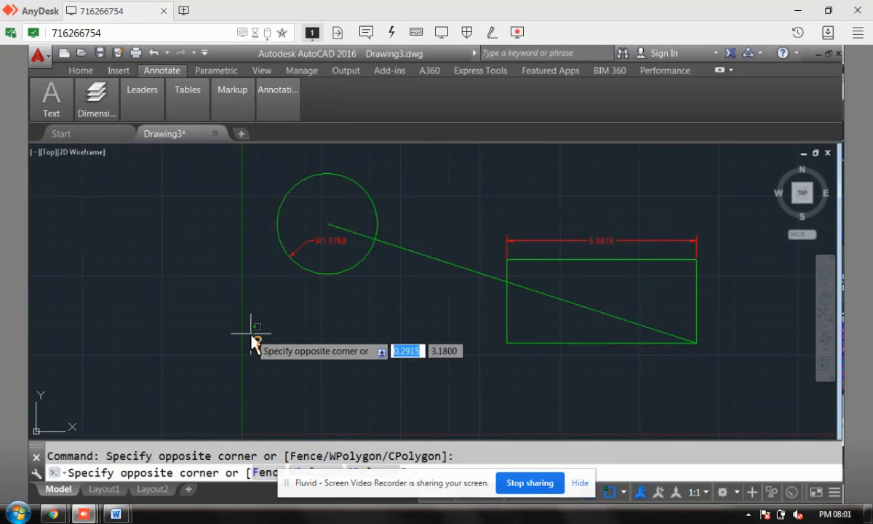
pyautogui.click(250, 336)
# Step: Switch the current text style back to Standard and try again to mark out a text area below the circle
pyautogui.moveTo(50, 100)
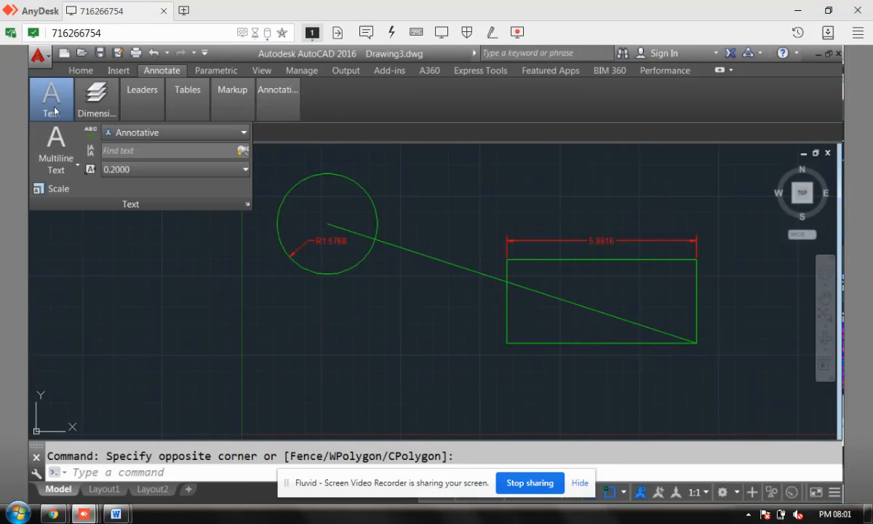
pyautogui.click(126, 145)
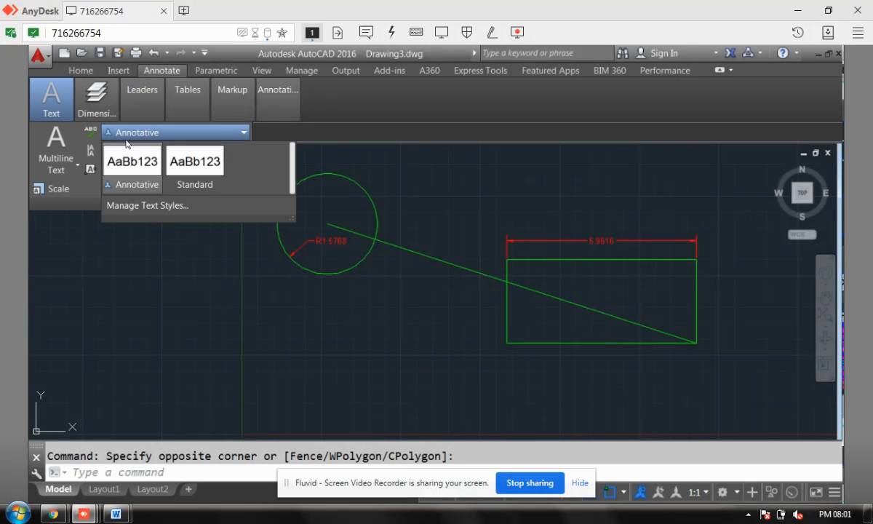
pyautogui.click(195, 161)
pyautogui.click(281, 335)
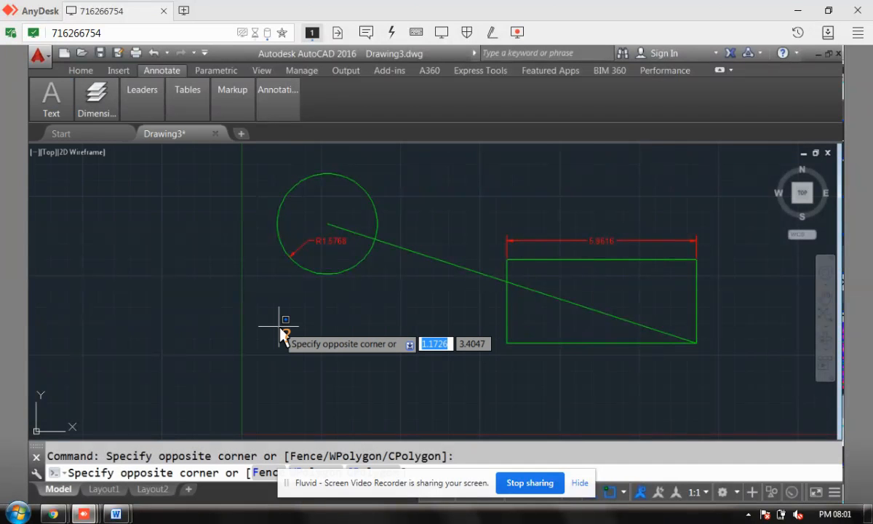
pyautogui.click(424, 358)
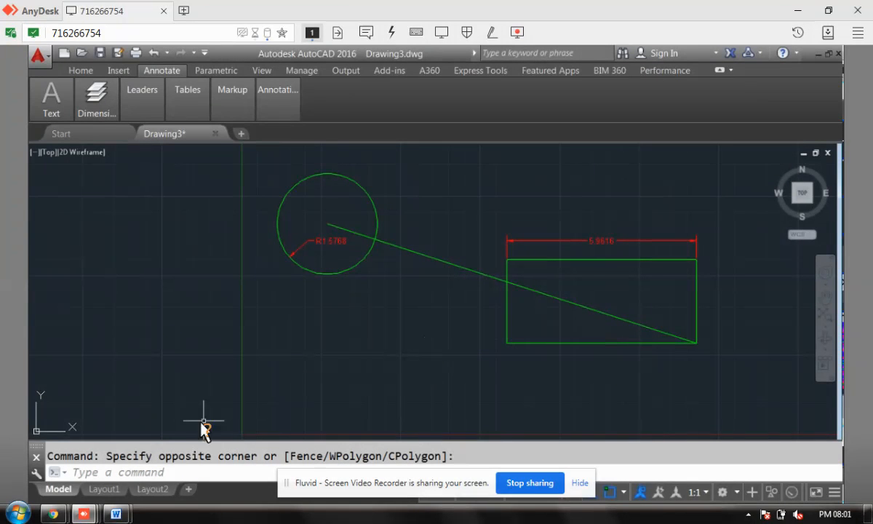
# Step: Add the single-line text raj computers below and left of the circle, picking a height of about 3.45 and a rotation of about 1°
pyautogui.click(38, 104)
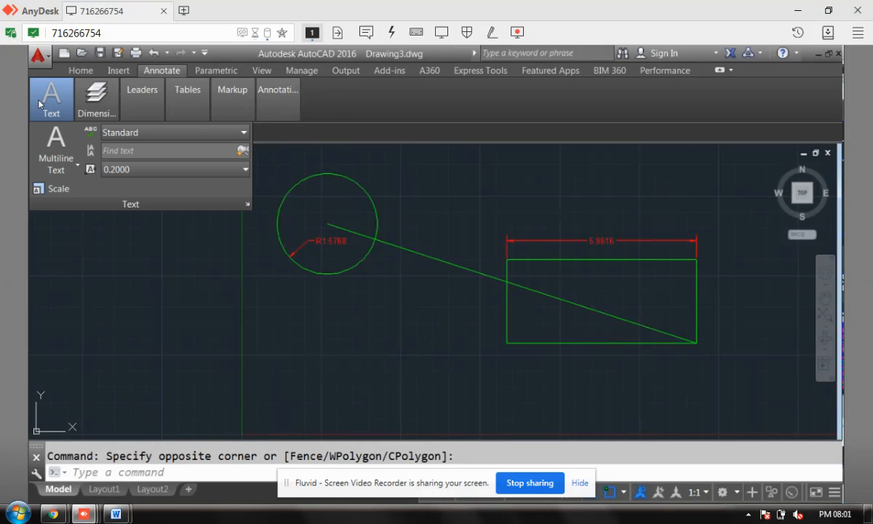
pyautogui.click(57, 145)
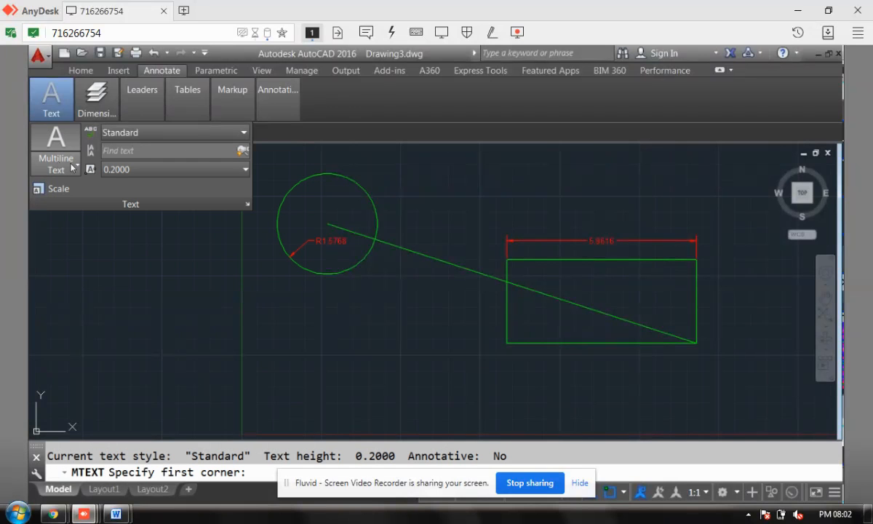
pyautogui.click(72, 168)
pyautogui.click(80, 223)
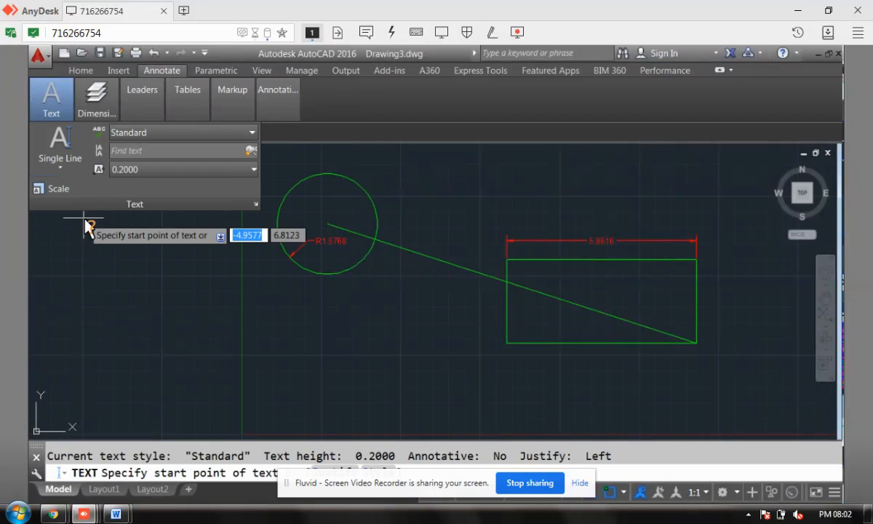
pyautogui.click(205, 335)
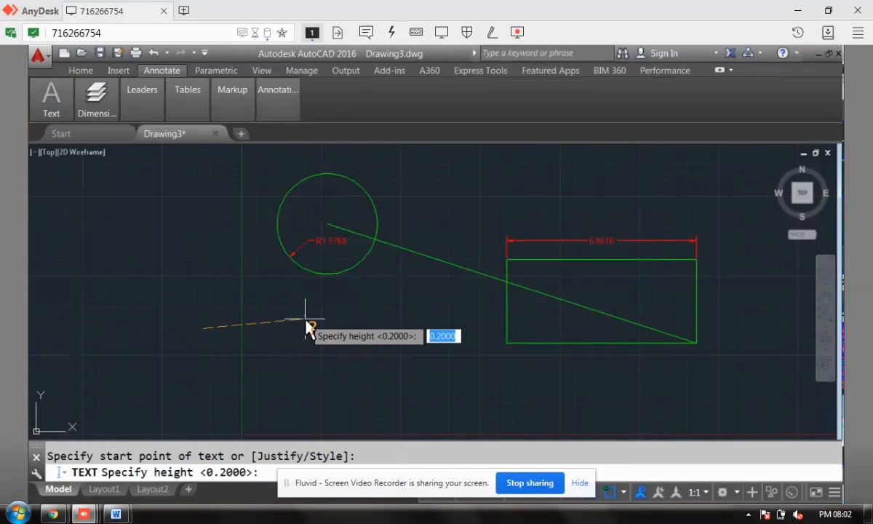
pyautogui.click(316, 333)
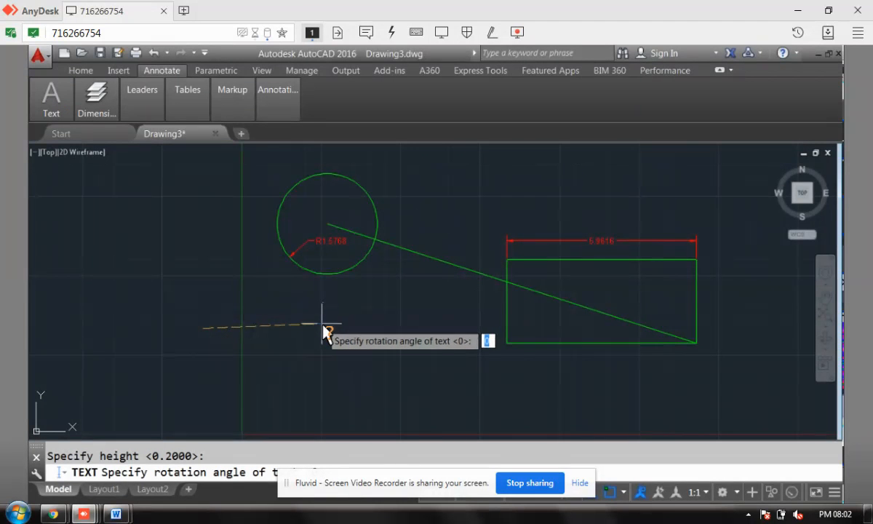
pyautogui.click(320, 331)
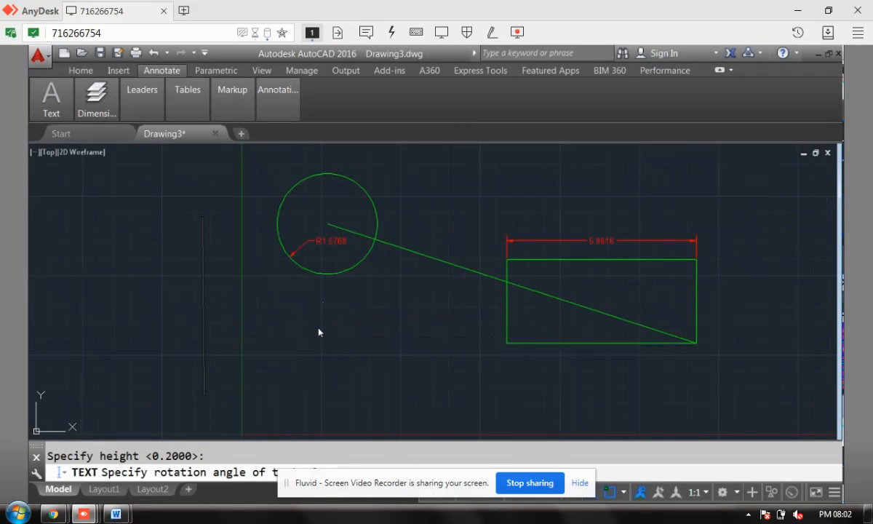
pyautogui.write('raj')
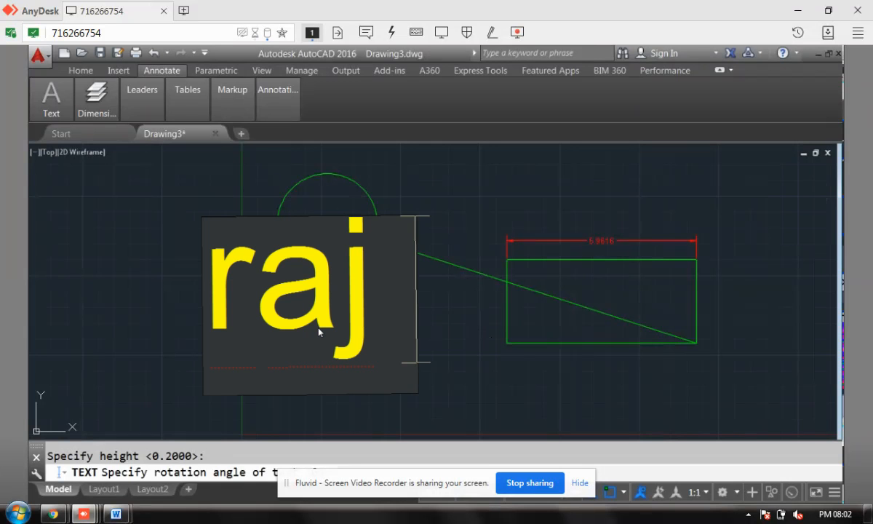
pyautogui.write(' computers')
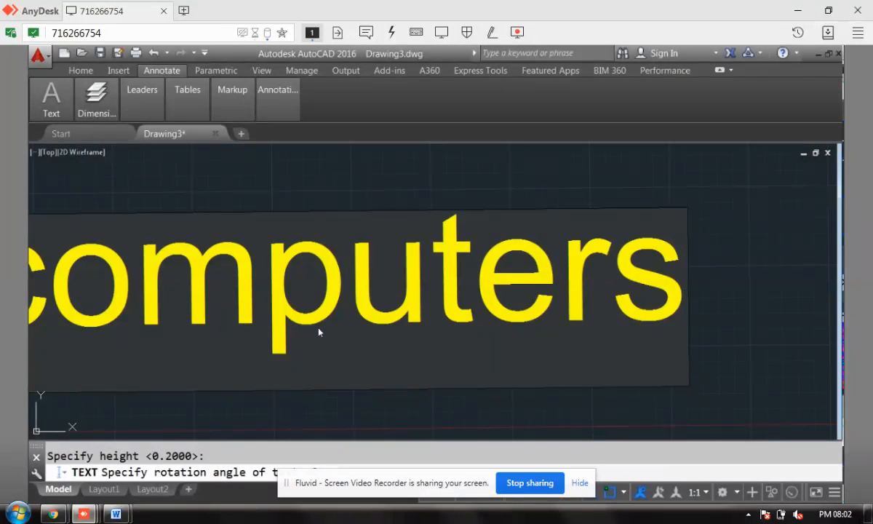
pyautogui.click(354, 169)
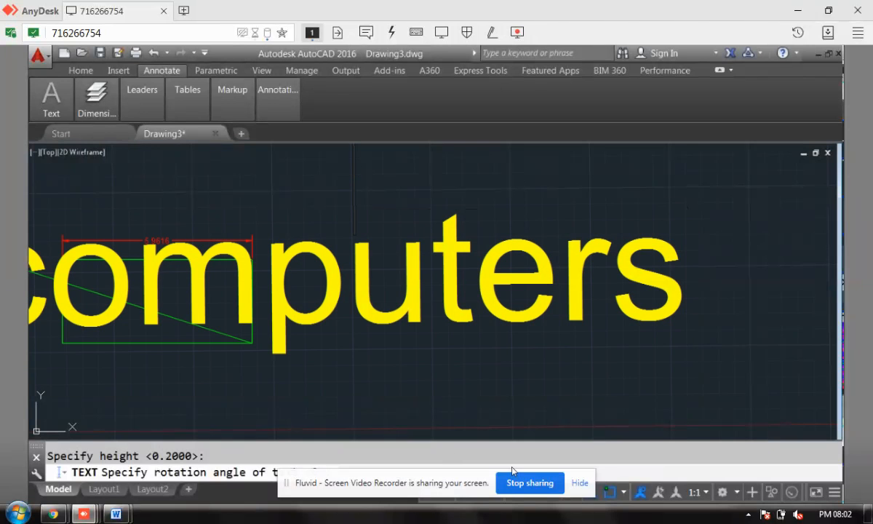
pyautogui.scroll(-5, 240, 326)
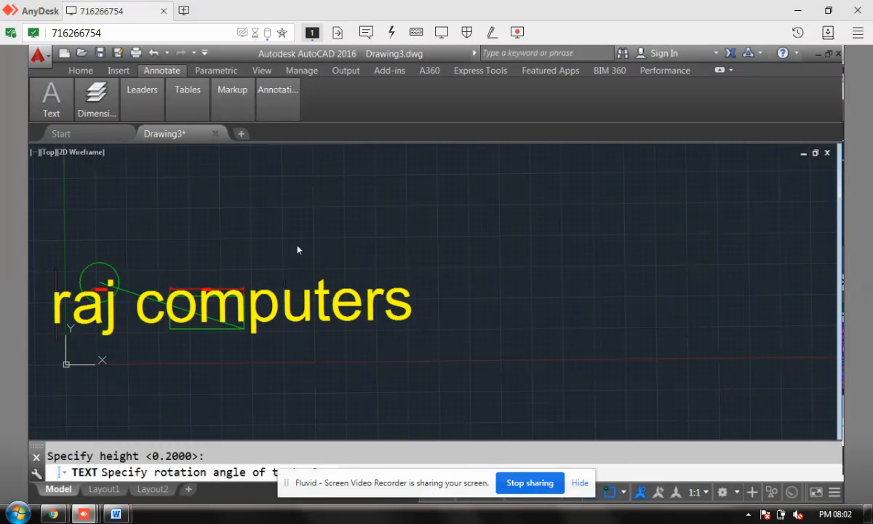
pyautogui.press('Return')
pyautogui.press('Escape')
# Step: Select the raj computers text and open its full properties
pyautogui.click(399, 298)
pyautogui.click(400, 299)
pyautogui.press('Escape')
pyautogui.click(407, 297)
pyautogui.click(405, 312)
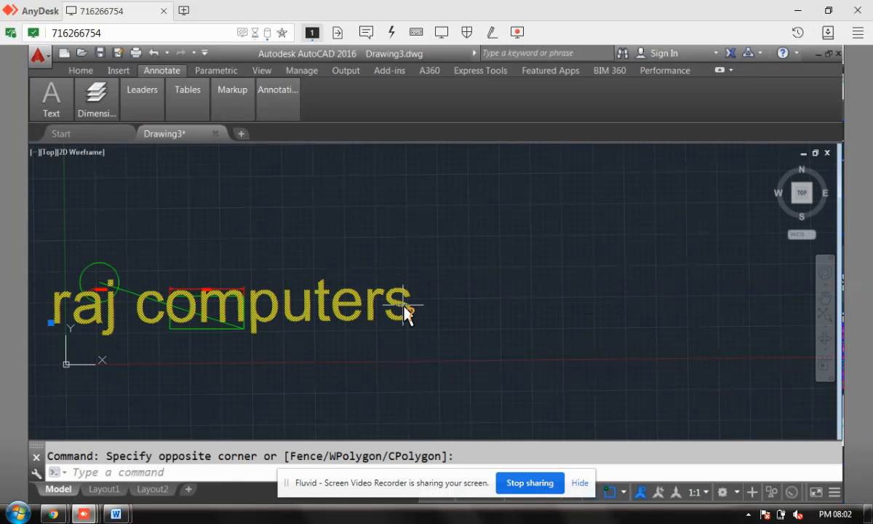
pyautogui.rightClick(405, 312)
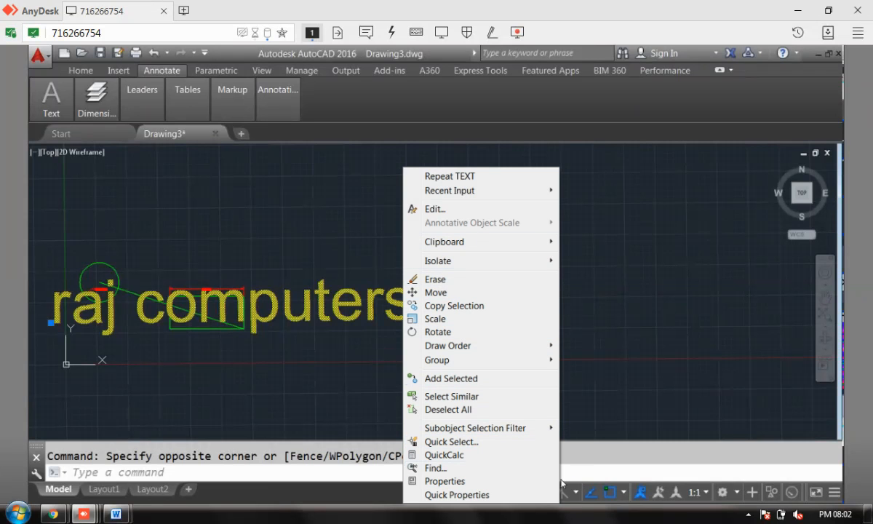
pyautogui.click(451, 481)
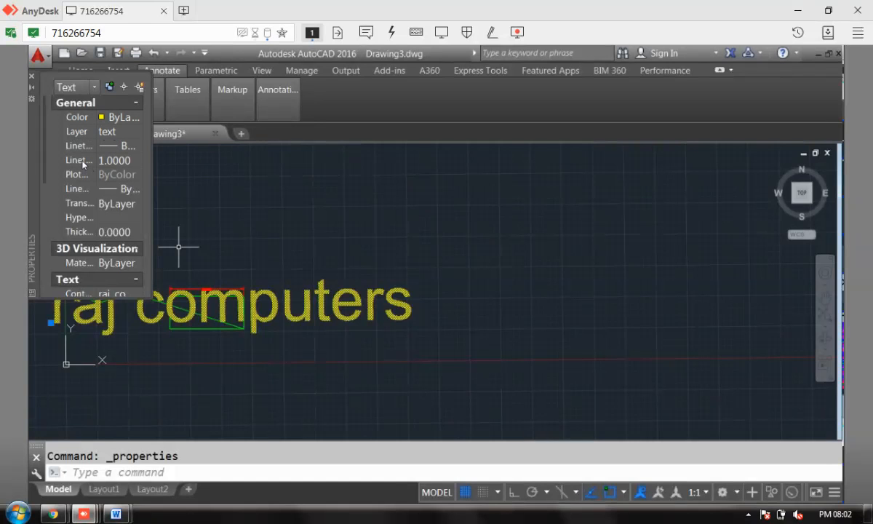
# Step: Set the height of the raj computers text to 1, deselect it and close its properties
pyautogui.scroll(-5, 108, 224)
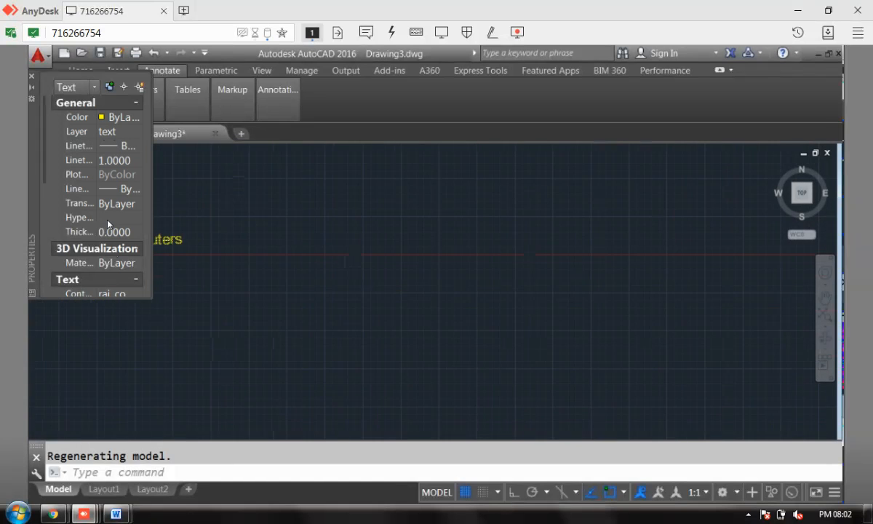
pyautogui.scroll(5, 109, 224)
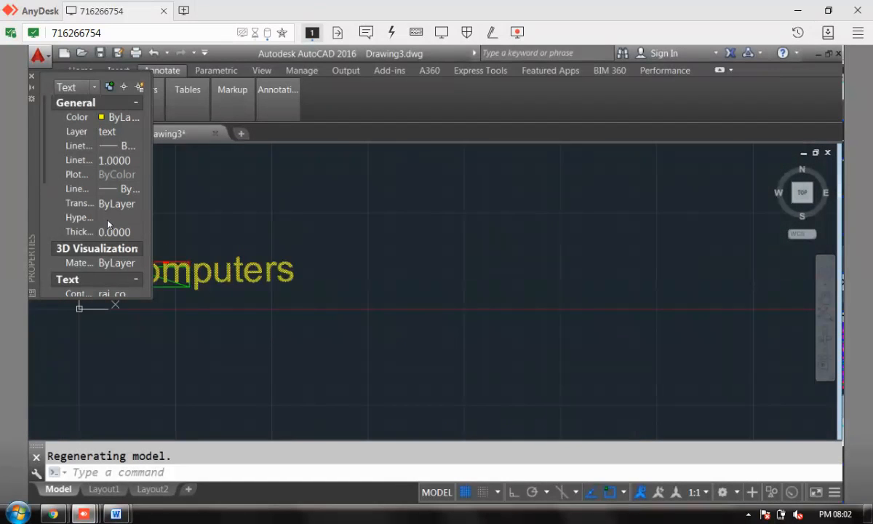
pyautogui.click(136, 281)
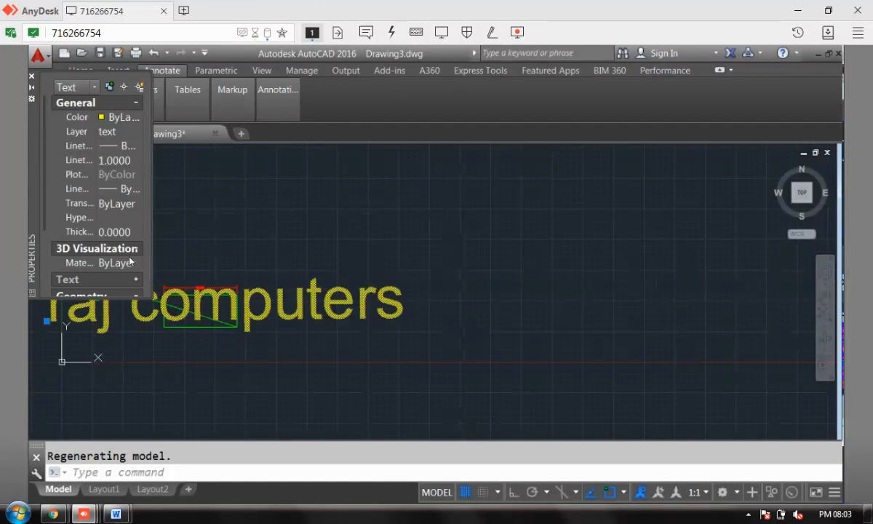
pyautogui.click(136, 104)
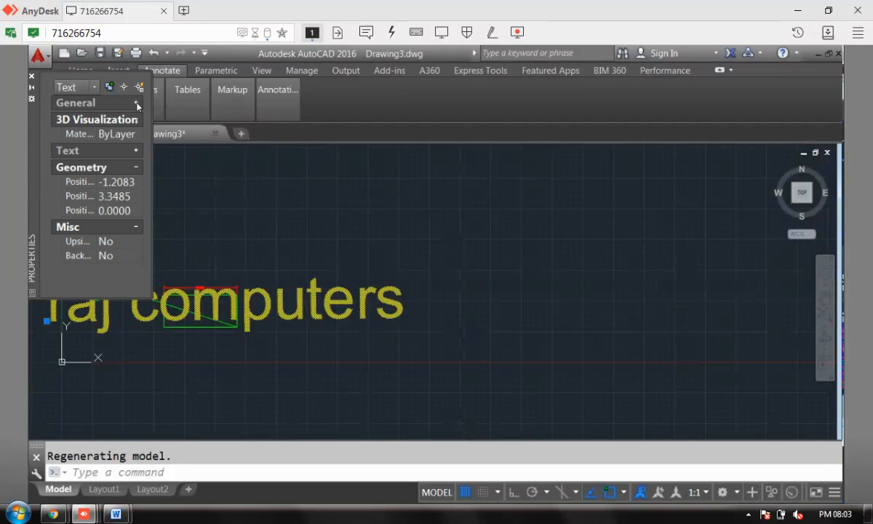
pyautogui.click(135, 151)
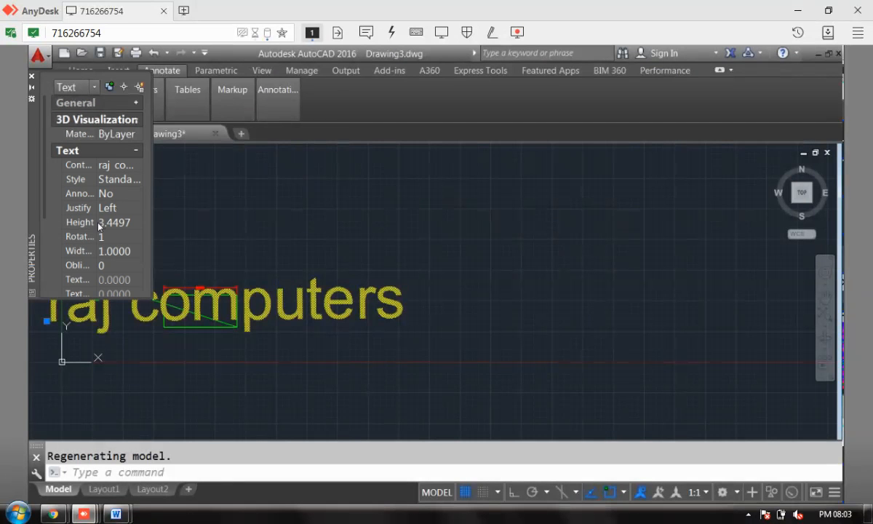
pyautogui.click(117, 223)
pyautogui.write('1')
pyautogui.press('Tab')
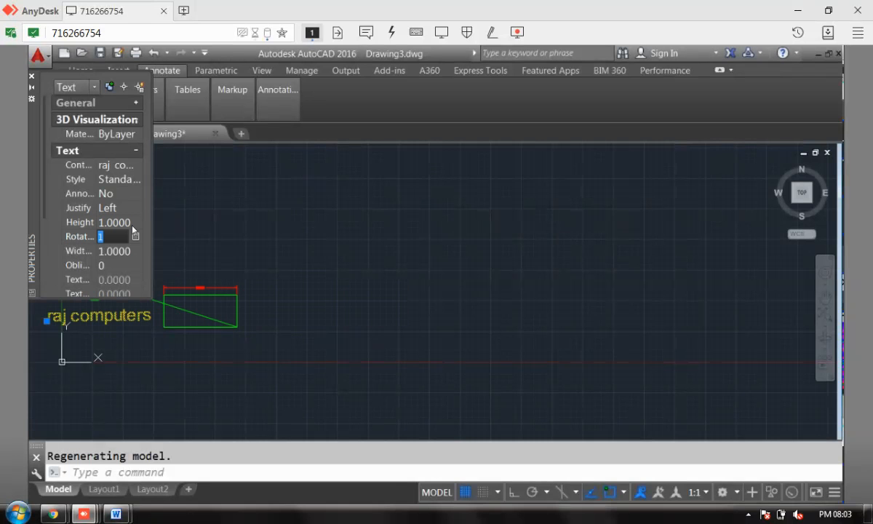
pyautogui.click(242, 218)
pyautogui.press('Escape')
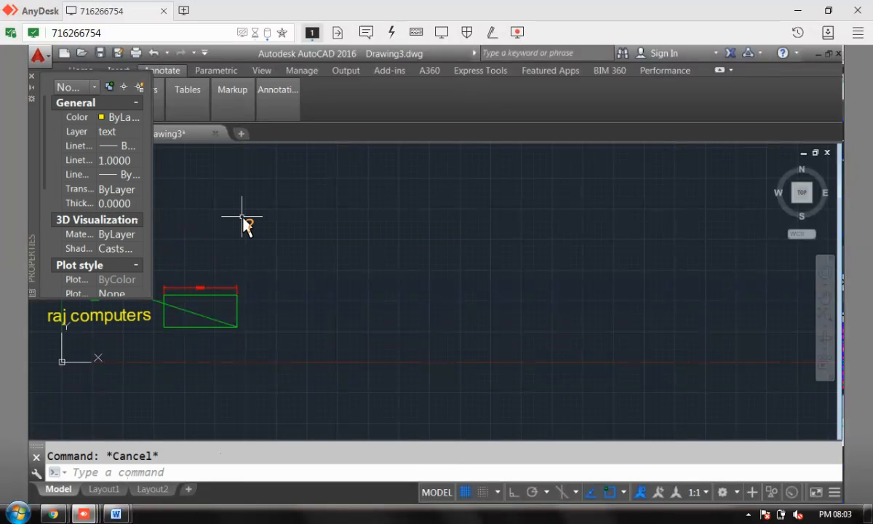
pyautogui.click(242, 218)
pyautogui.press('Escape')
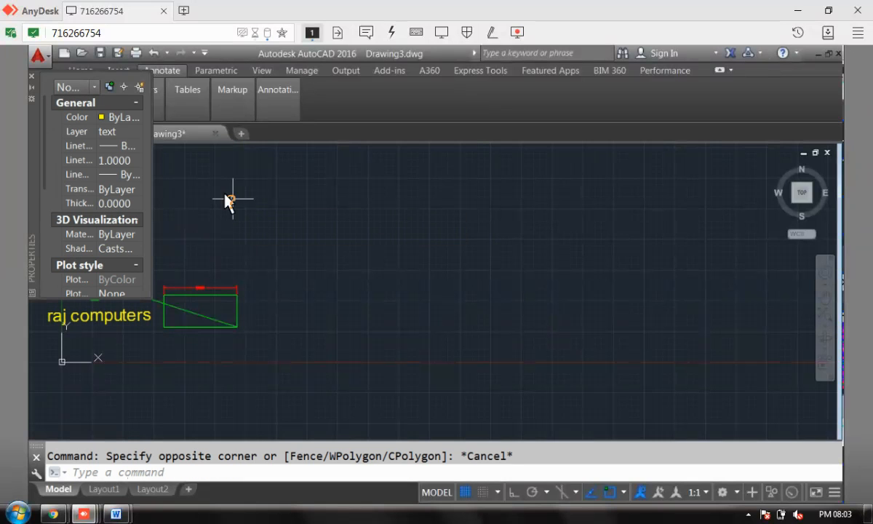
pyautogui.click(31, 75)
# Step: Start a multiline text and mark out its area in the empty space to the right of the rectangle
pyautogui.moveTo(31, 83)
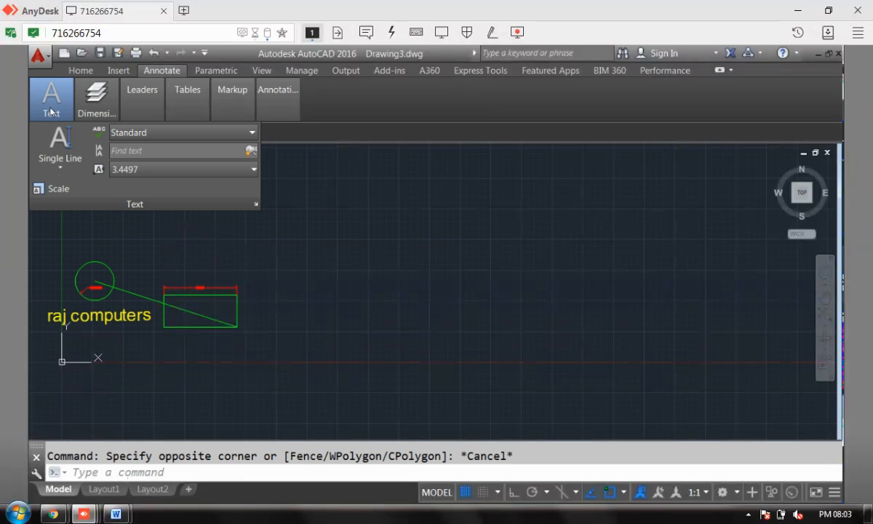
pyautogui.click(60, 160)
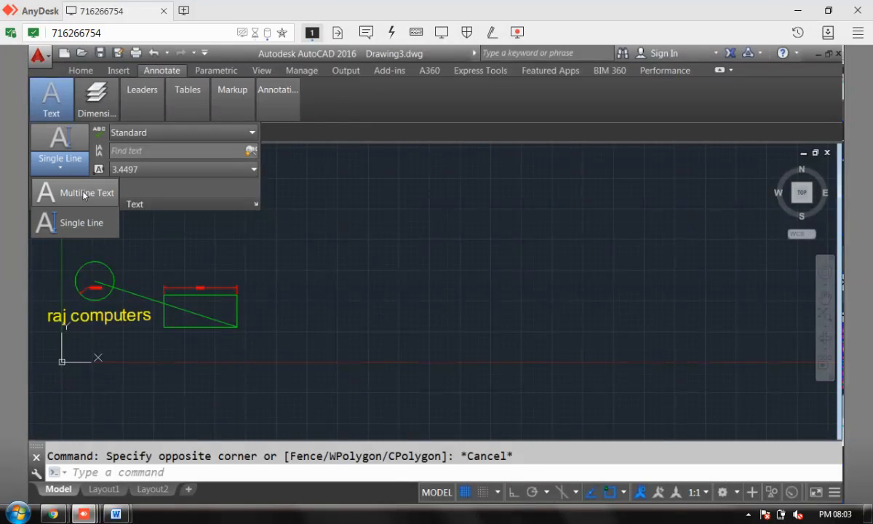
pyautogui.click(84, 193)
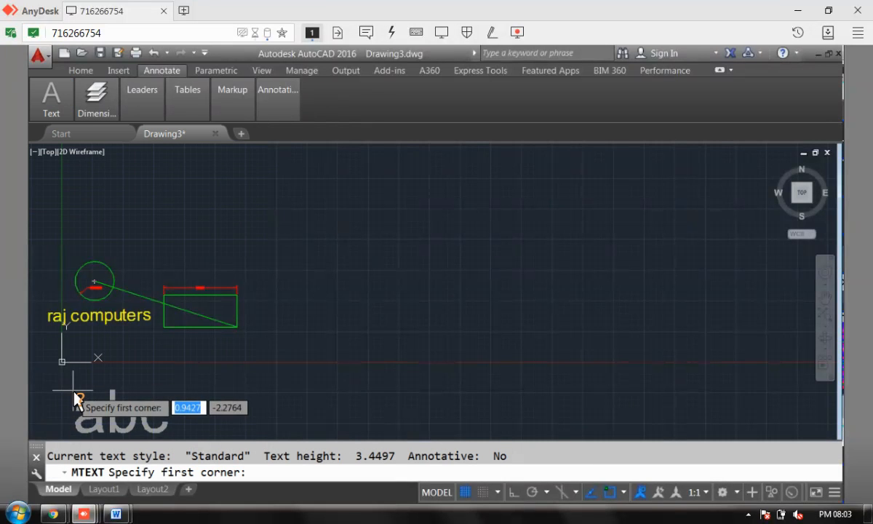
pyautogui.click(401, 259)
pyautogui.click(593, 296)
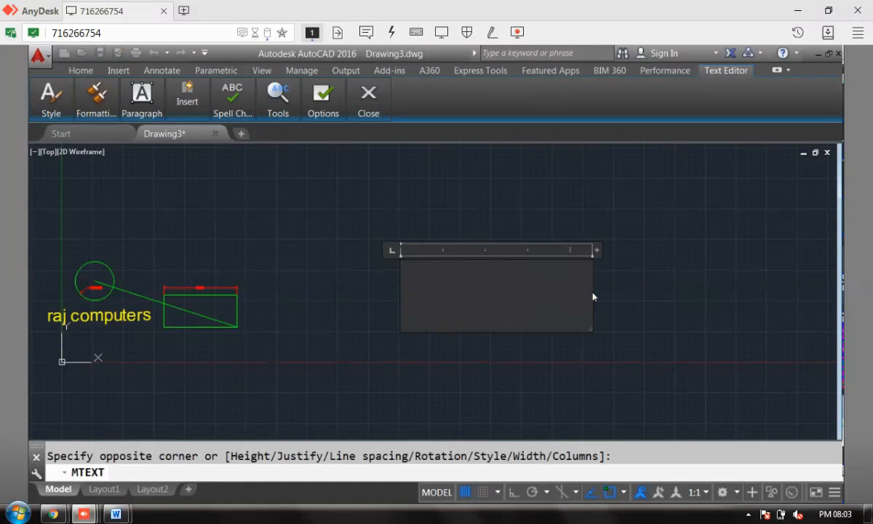
# Step: Enter the postal address over several lines in the multiline text area and finish editing the text
pyautogui.write('Ra')
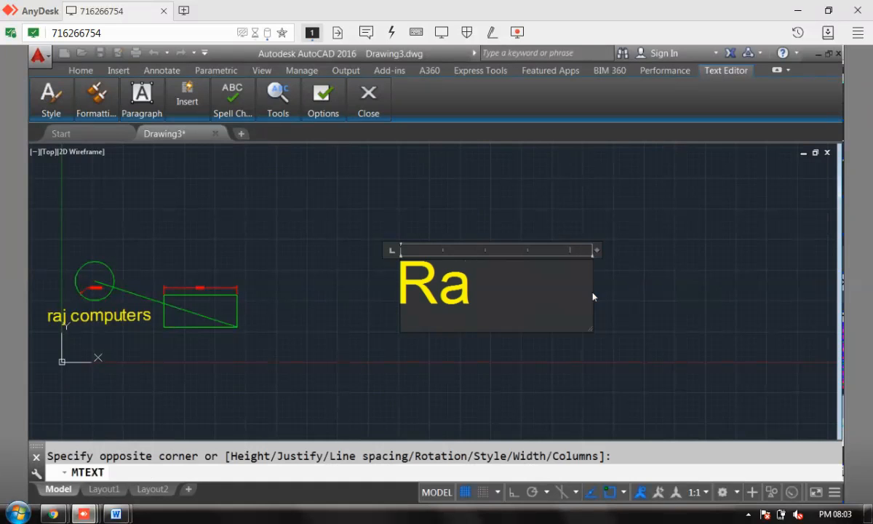
pyautogui.press('BackSpace')
pyautogui.press('BackSpace')
pyautogui.write('Pawana')
pyautogui.press('Return')
pyautogui.write('Nagar,')
pyautogui.press('Return')
pyautogui.write('Chinchwad')
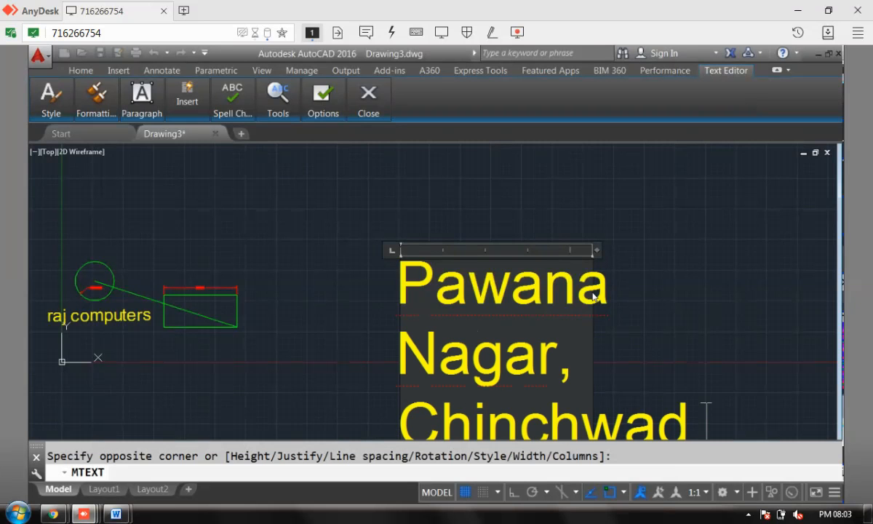
pyautogui.press('Return')
pyautogui.write('Goan ')
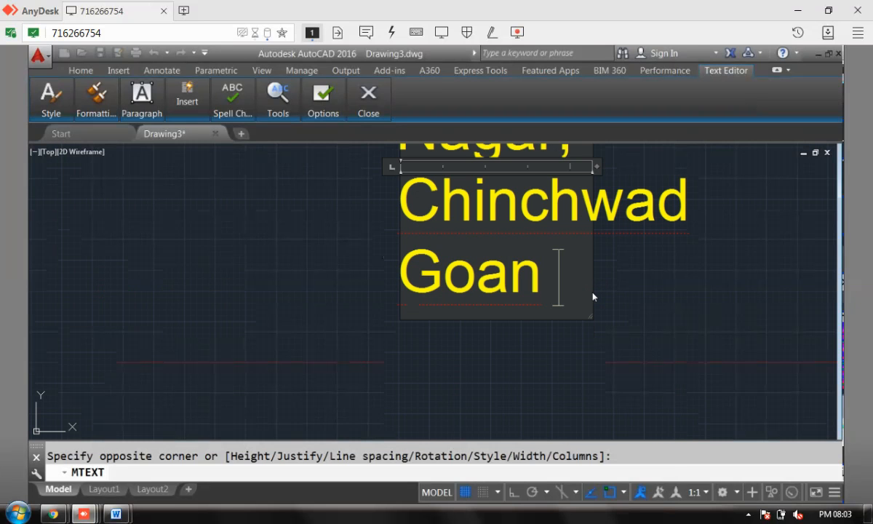
pyautogui.write('Pune 411033')
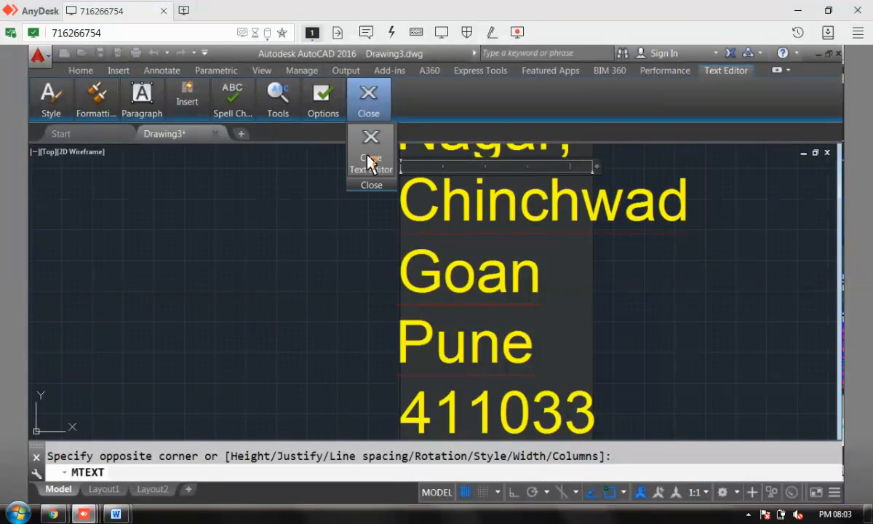
pyautogui.click(369, 158)
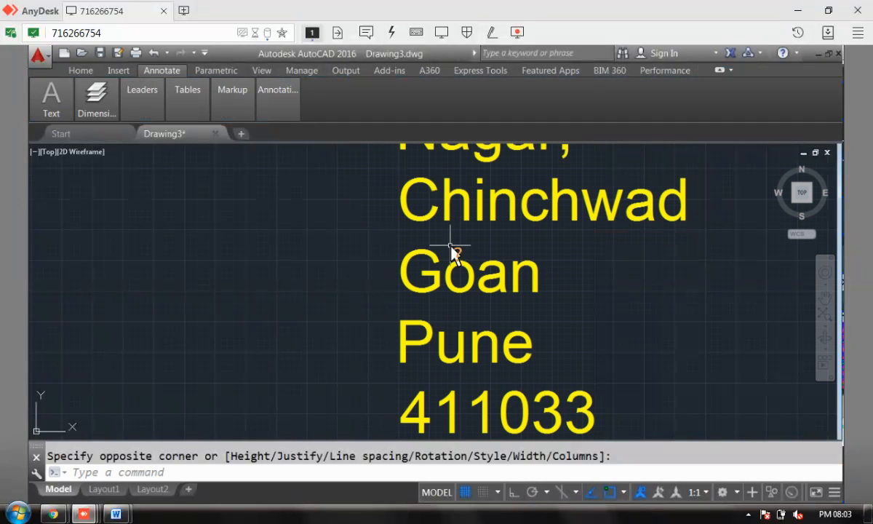
# Step: Set the text height of the multiline address to 0.5 in its properties and close the properties
pyautogui.click(467, 273)
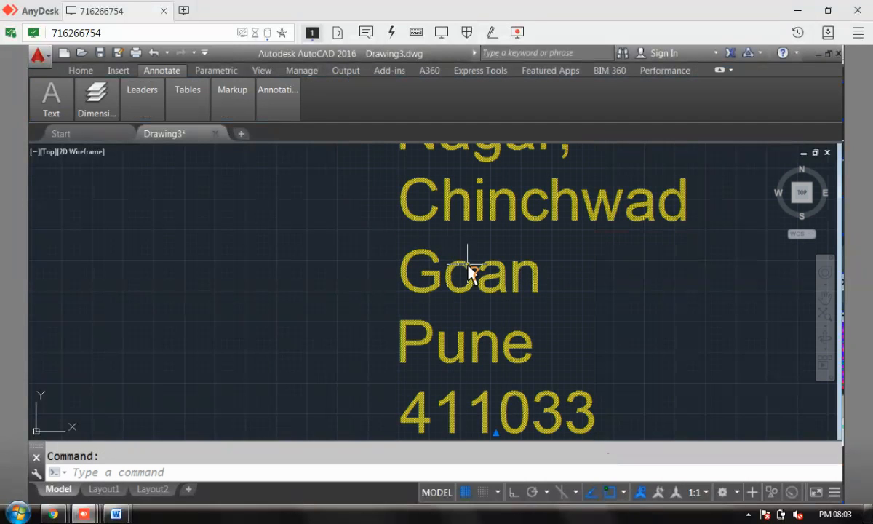
pyautogui.rightClick(468, 266)
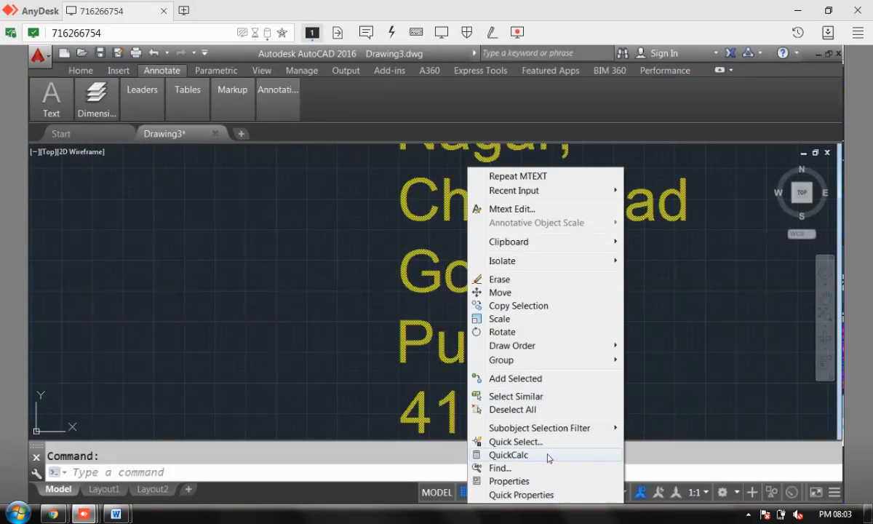
pyautogui.click(535, 482)
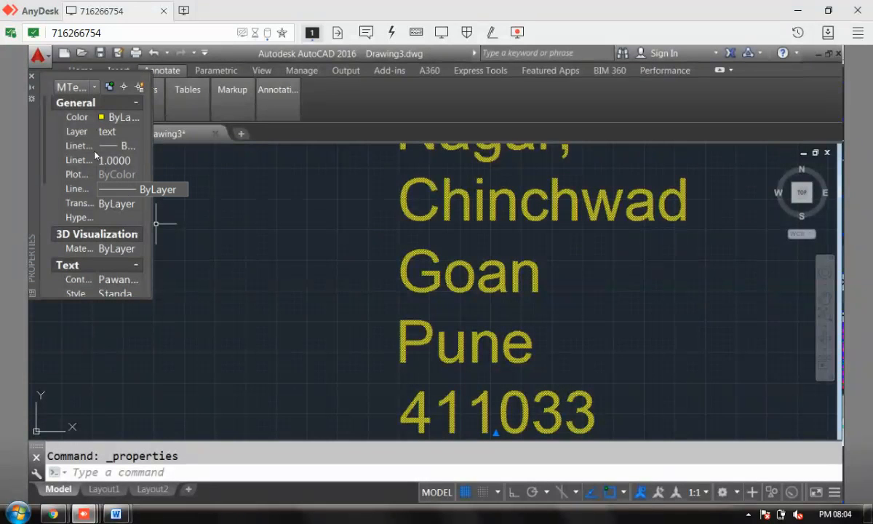
pyautogui.click(136, 103)
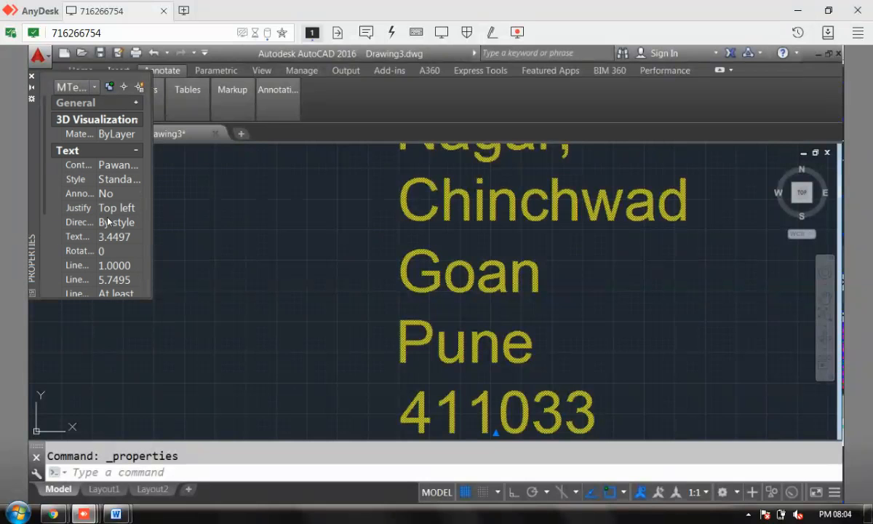
pyautogui.click(117, 240)
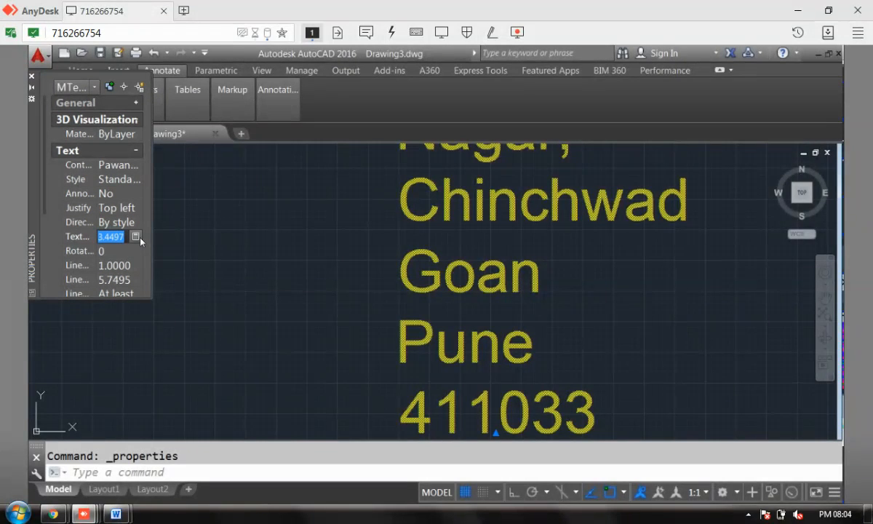
pyautogui.press('BackSpace')
pyautogui.write('.5')
pyautogui.press('Tab')
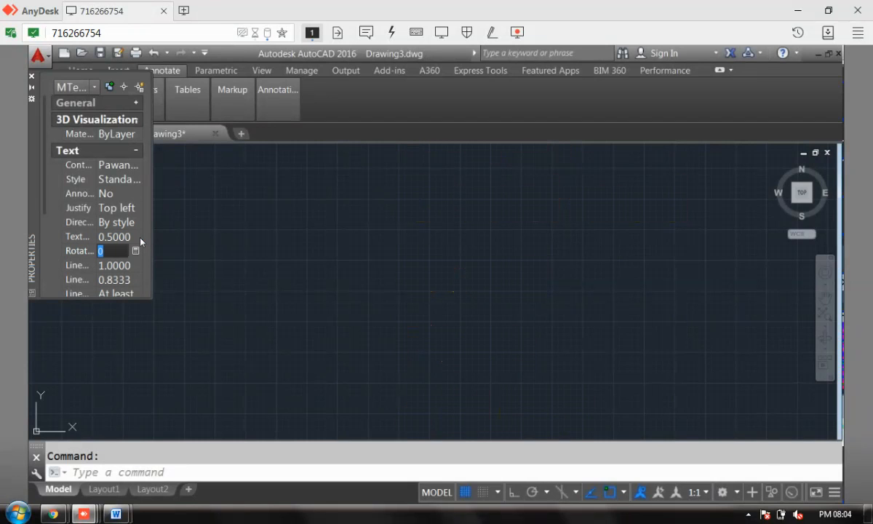
pyautogui.click(32, 76)
# Step: Insert an empty table with 5 columns and 4 data rows in the space between the rectangle and the address text
pyautogui.click(314, 469)
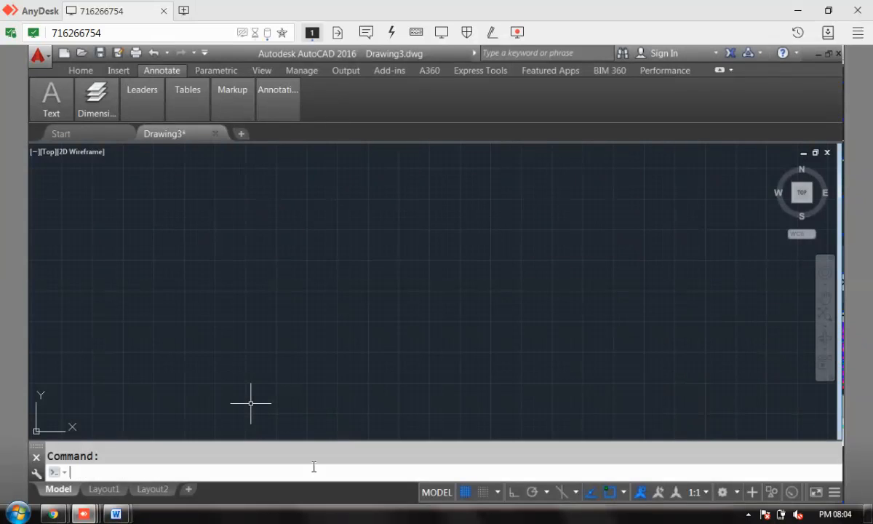
pyautogui.write('zoo')
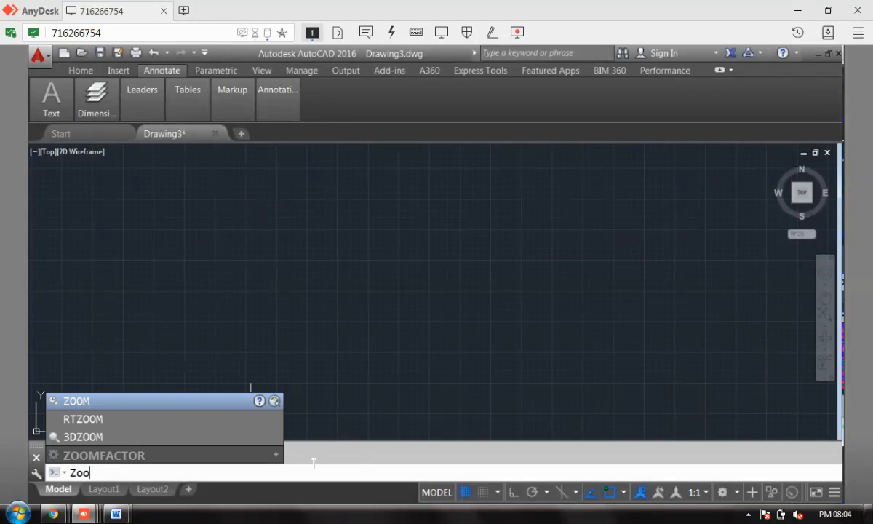
pyautogui.press('Return')
pyautogui.write('all')
pyautogui.press('Return')
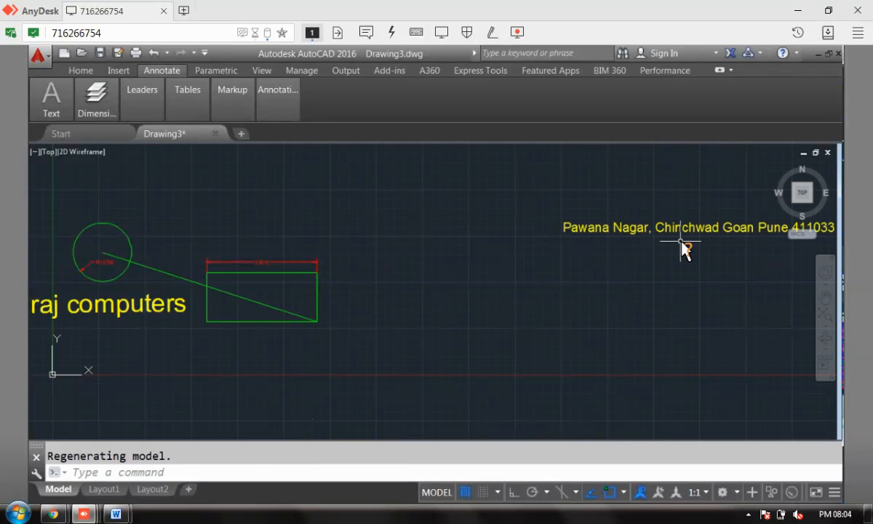
pyautogui.moveTo(187, 109)
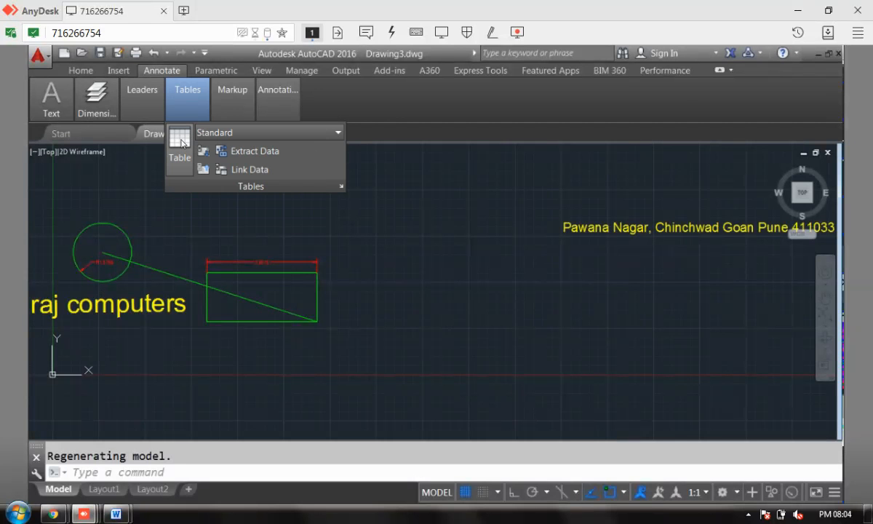
pyautogui.click(180, 143)
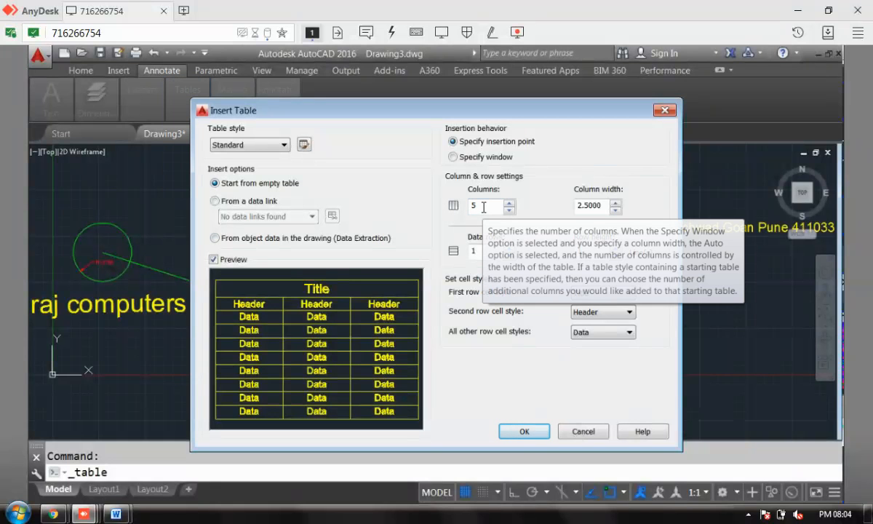
pyautogui.doubleClick(469, 251)
pyautogui.write('4')
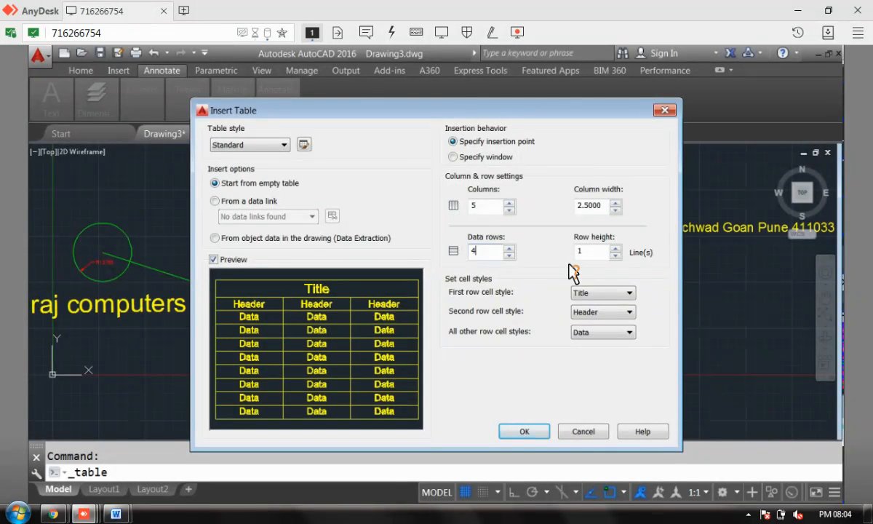
pyautogui.click(622, 294)
pyautogui.click(604, 318)
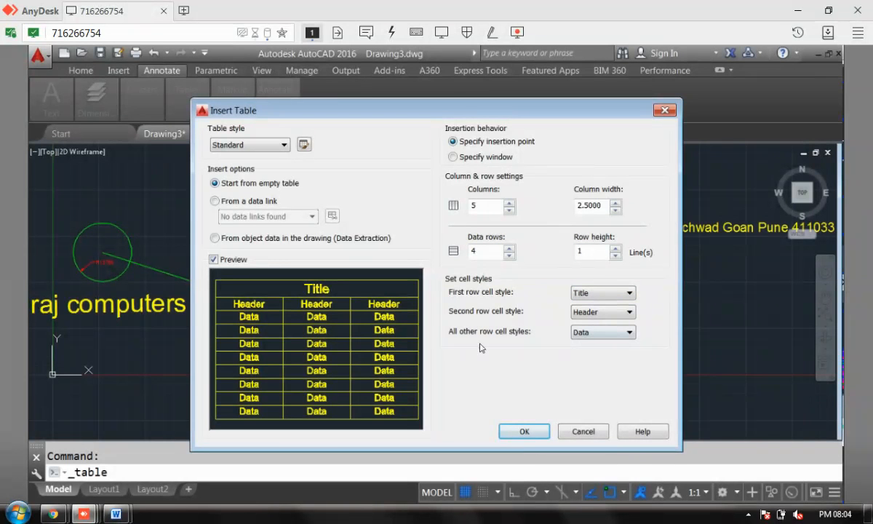
pyautogui.click(515, 435)
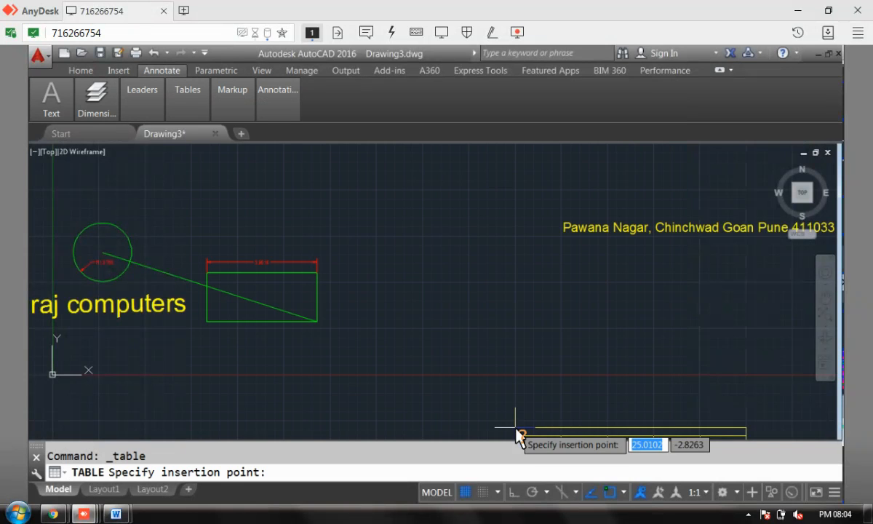
pyautogui.click(460, 278)
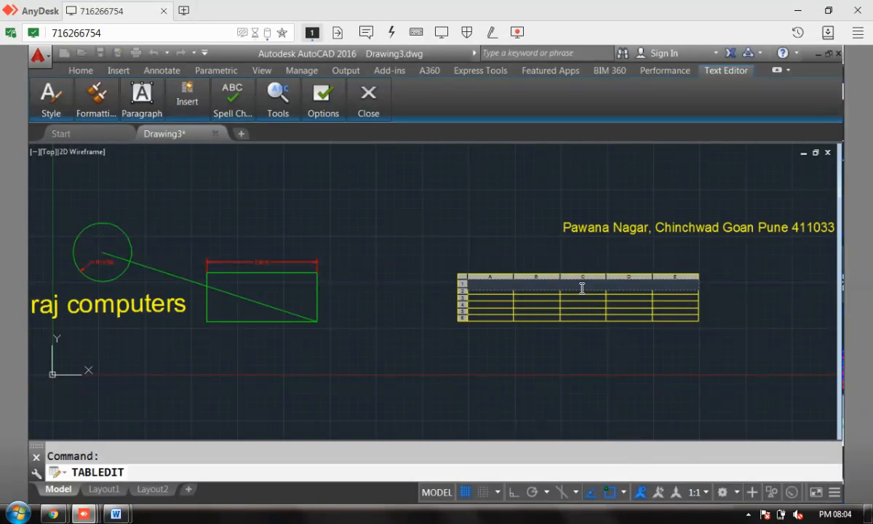
# Step: Enter Detail of - Raj computer Plan as the table title and Sr No and Name of Item as the first two column headers
pyautogui.write('Details of - raj computer Plan')
pyautogui.press('Escape')
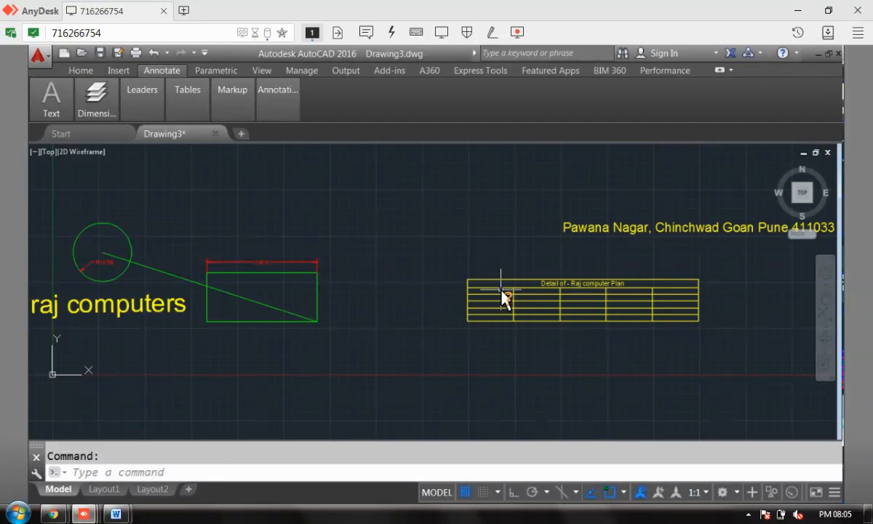
pyautogui.click(503, 295)
pyautogui.doubleClick(503, 298)
pyautogui.write('Sr No')
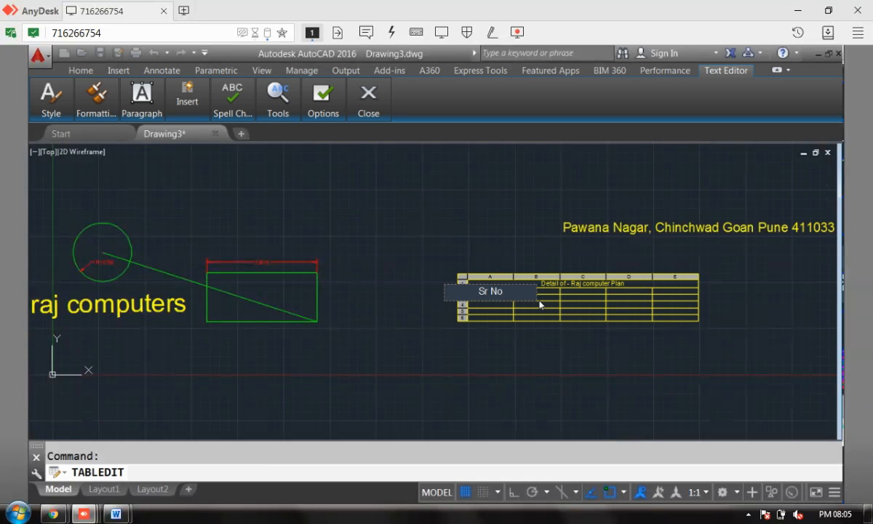
pyautogui.press('Return')
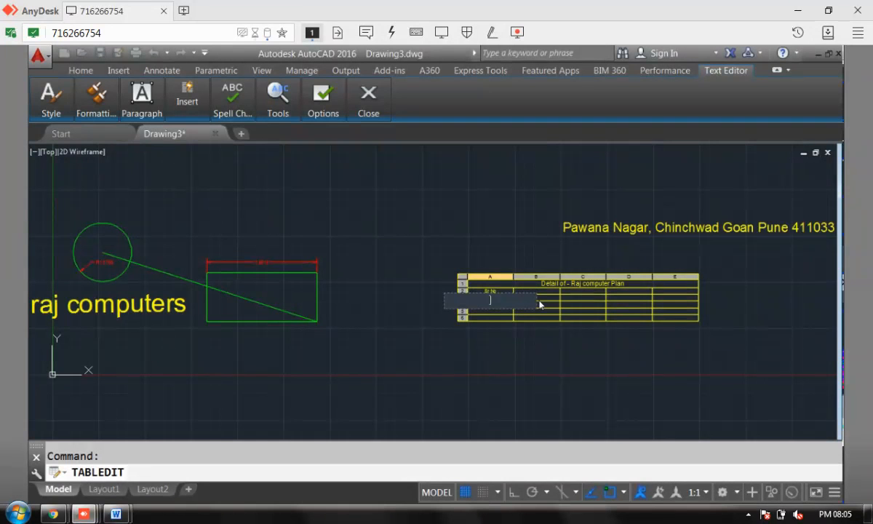
pyautogui.click(548, 291)
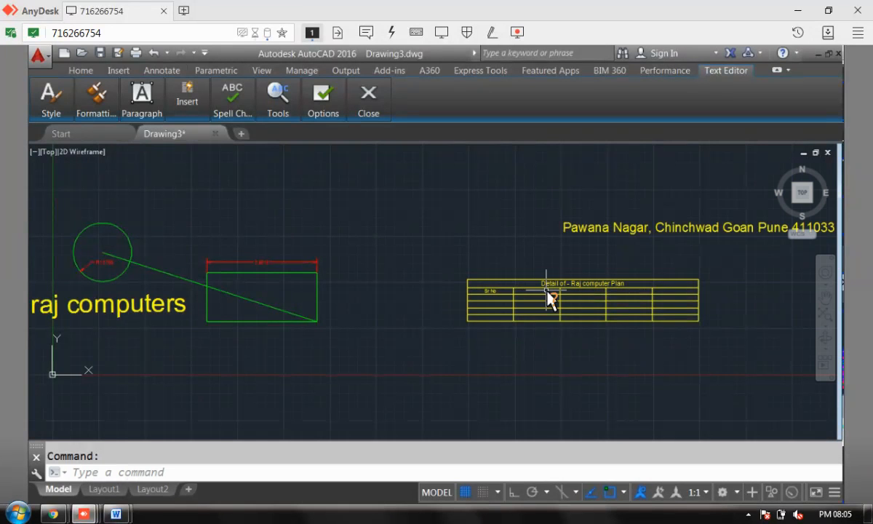
pyautogui.doubleClick(529, 292)
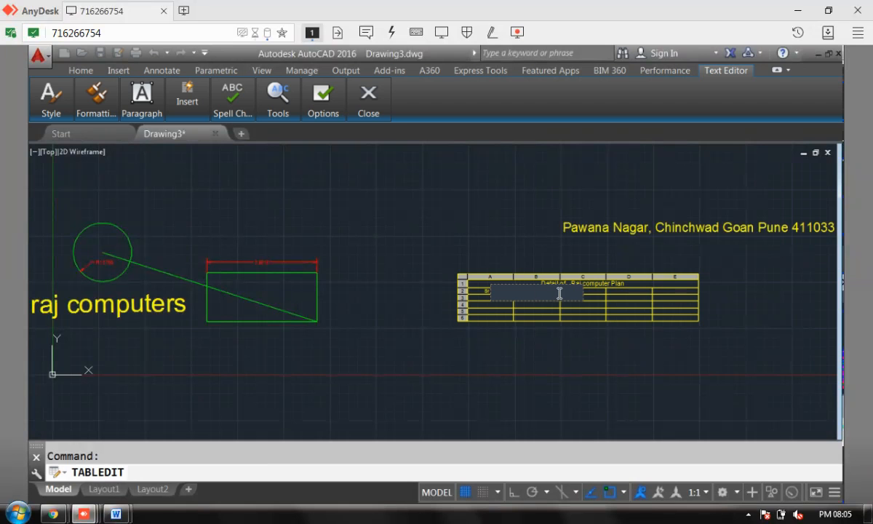
pyautogui.write('Name of Item')
pyautogui.press('Return')
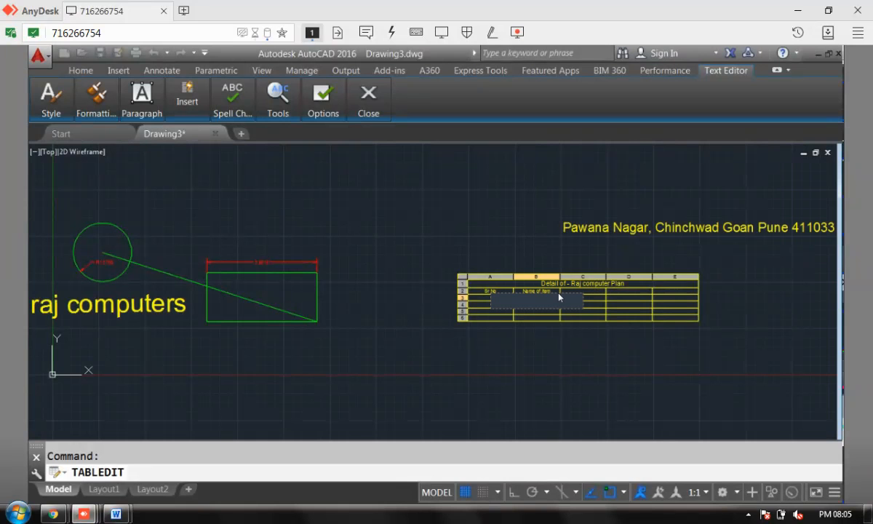
# Step: Number the data rows 1 to 4 in the Sr No column and finish editing the table
pyautogui.click(481, 298)
pyautogui.click(486, 298)
pyautogui.click(487, 305)
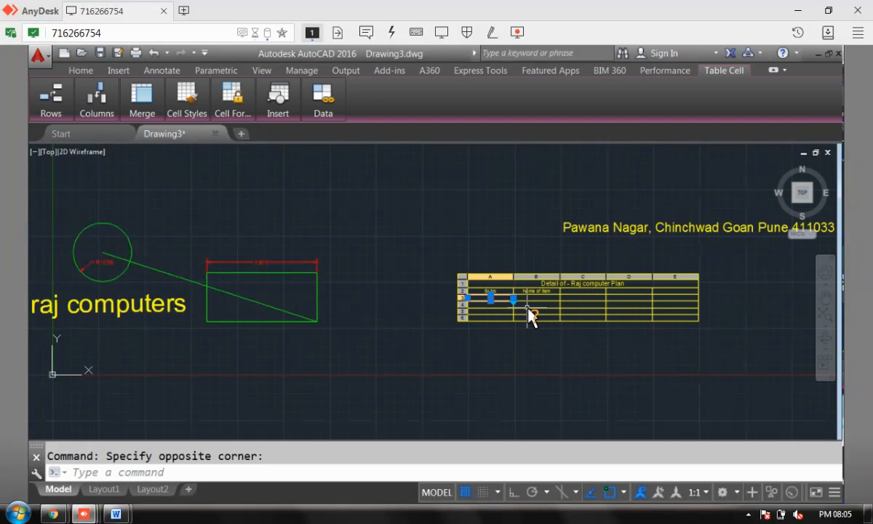
pyautogui.doubleClick(489, 305)
pyautogui.press('Return')
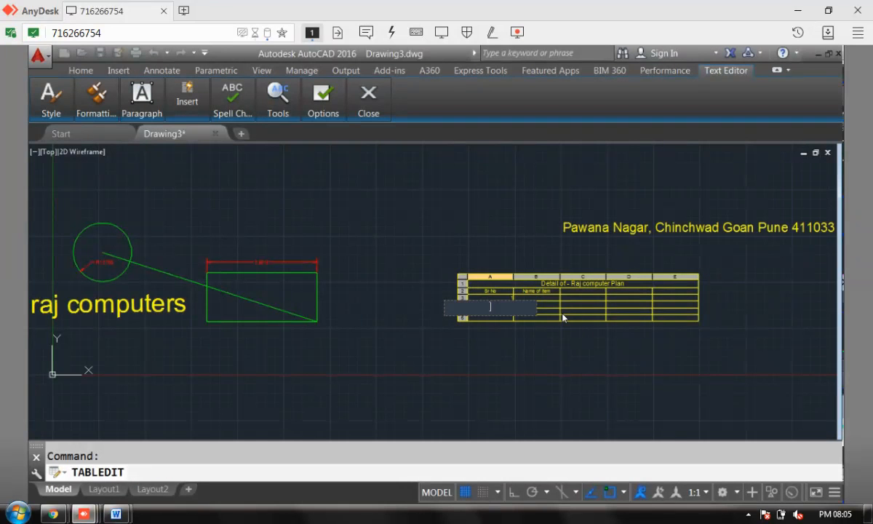
pyautogui.write('2')
pyautogui.press('Return')
pyautogui.write('3')
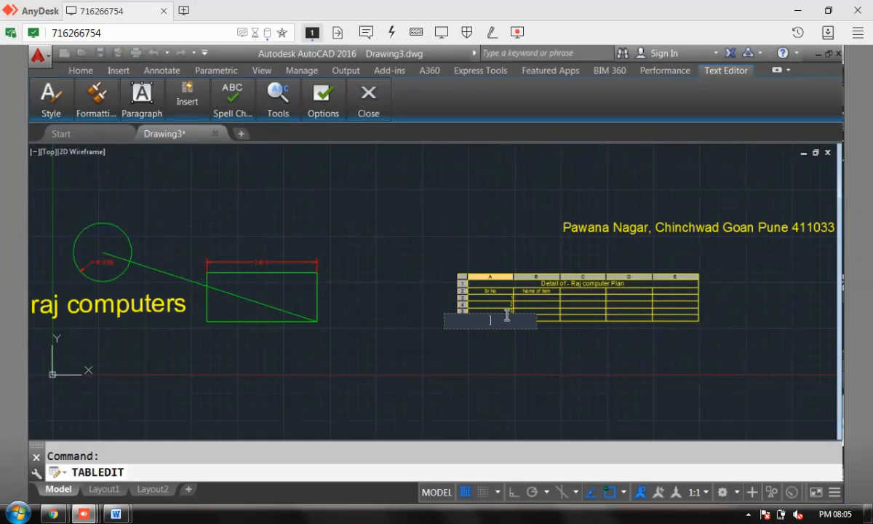
pyautogui.click(509, 322)
pyautogui.click(526, 288)
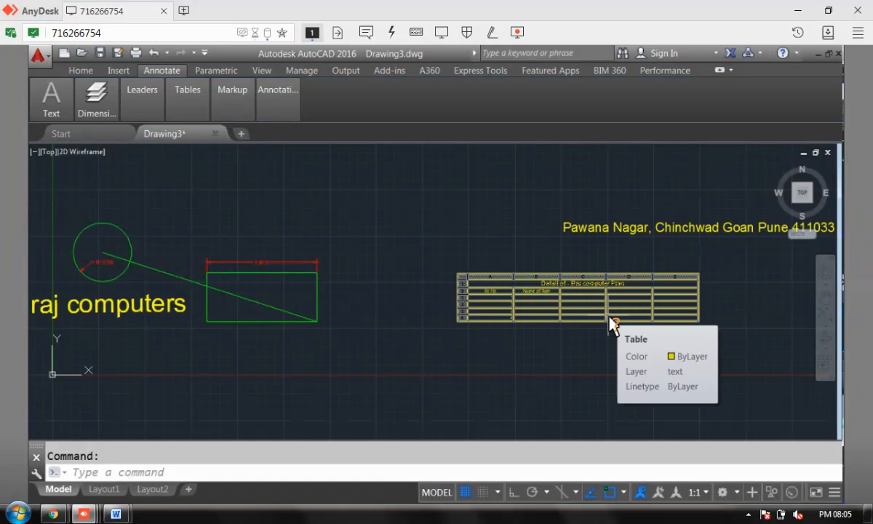
pyautogui.press('Escape')
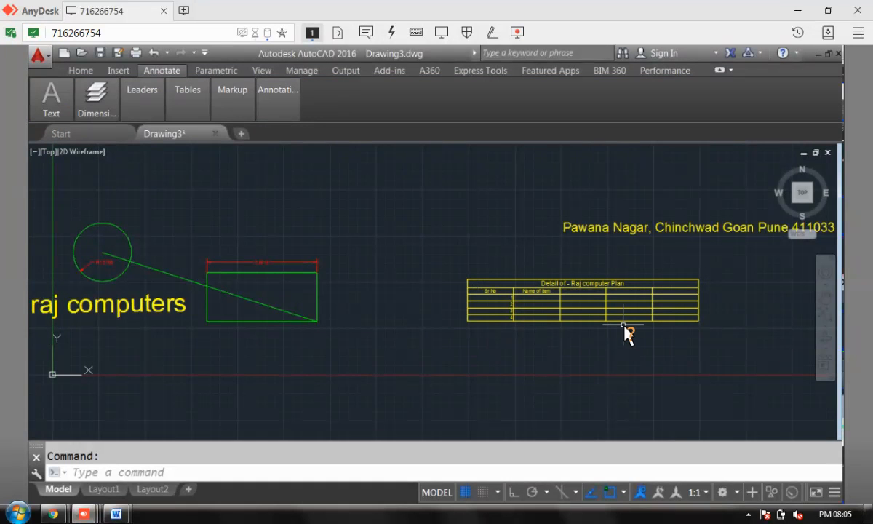
# Step: Switch to the Chrome window with the autocad layers text image search
pyautogui.click(463, 291)
pyautogui.moveTo(85, 514)
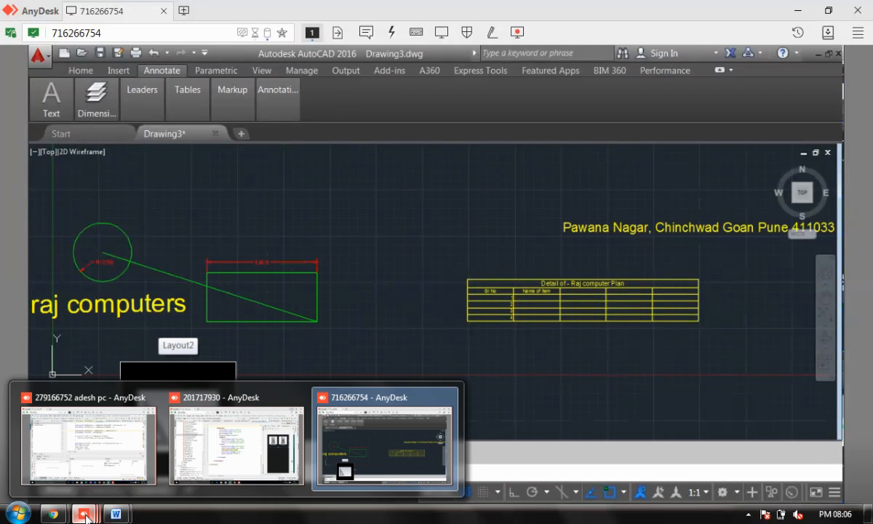
pyautogui.moveTo(53, 515)
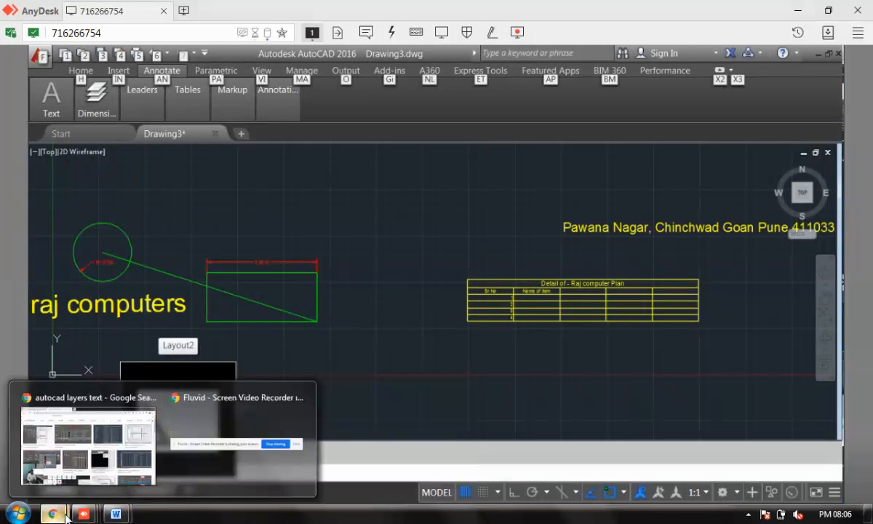
pyautogui.click(109, 466)
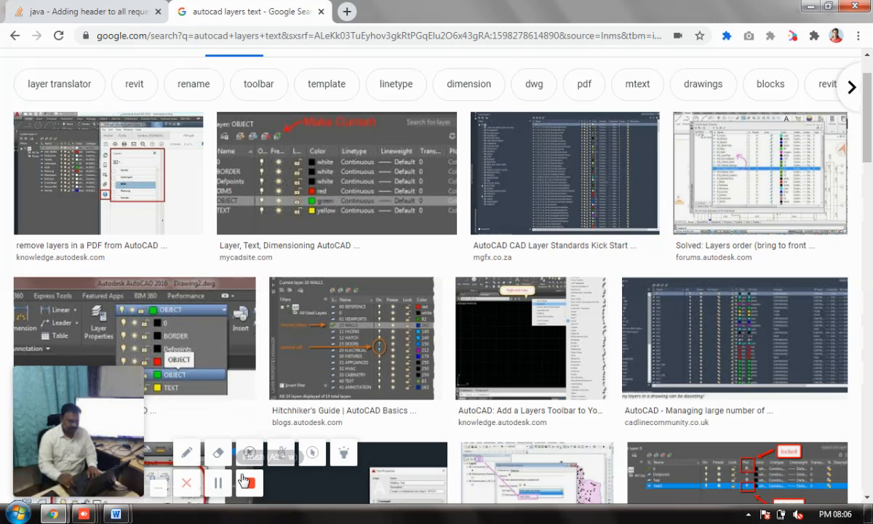